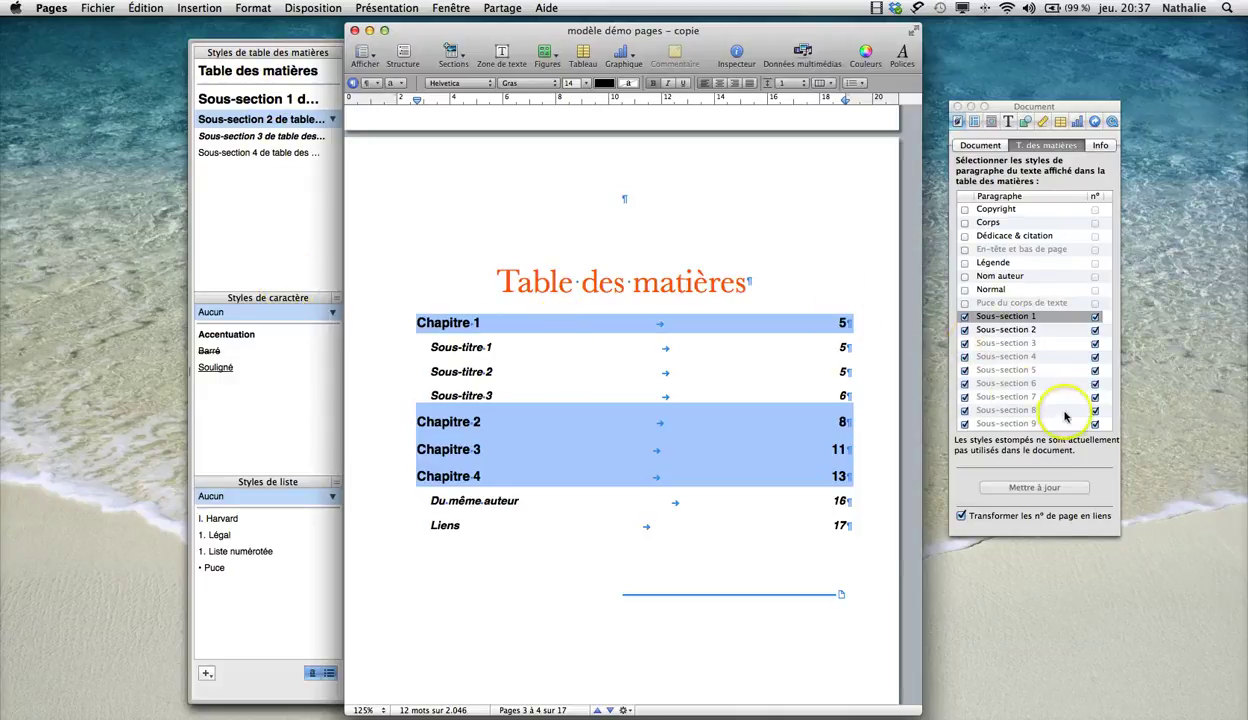
Hide the page numbers of the Sous-section 1 entries in the table of contents, and restore them.
mouse_move(1066, 422)
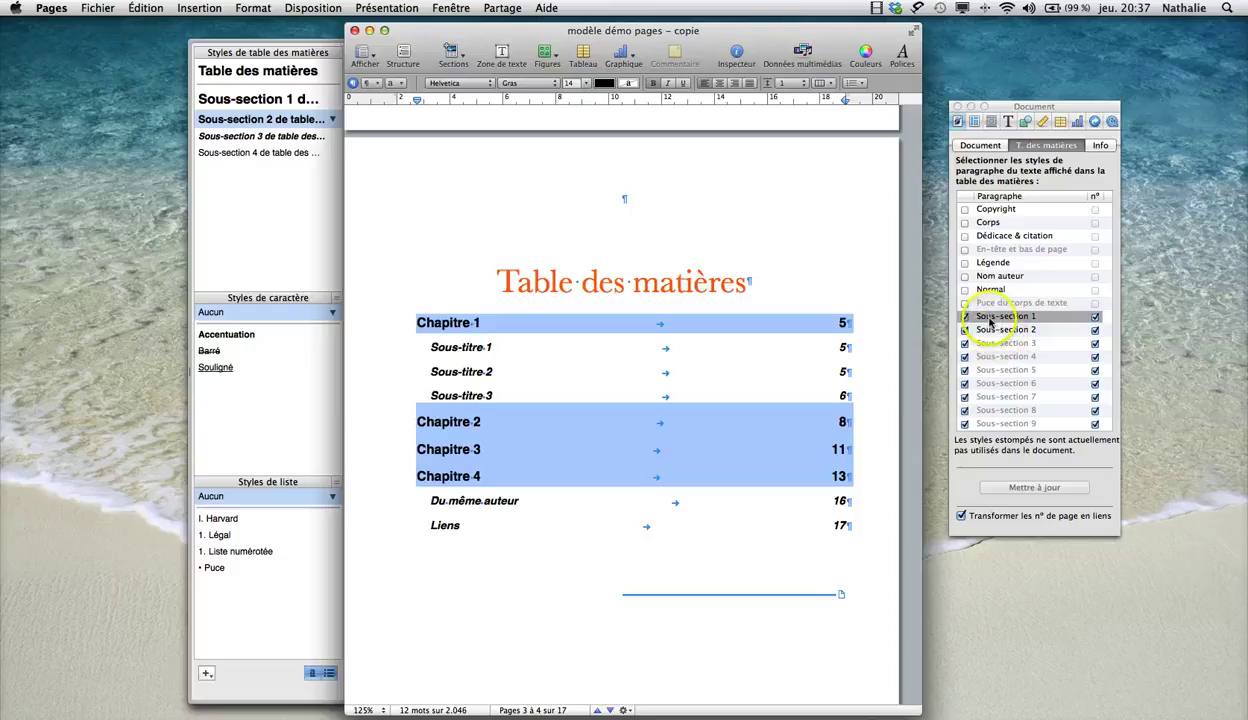
scroll(993, 334, "up", 2)
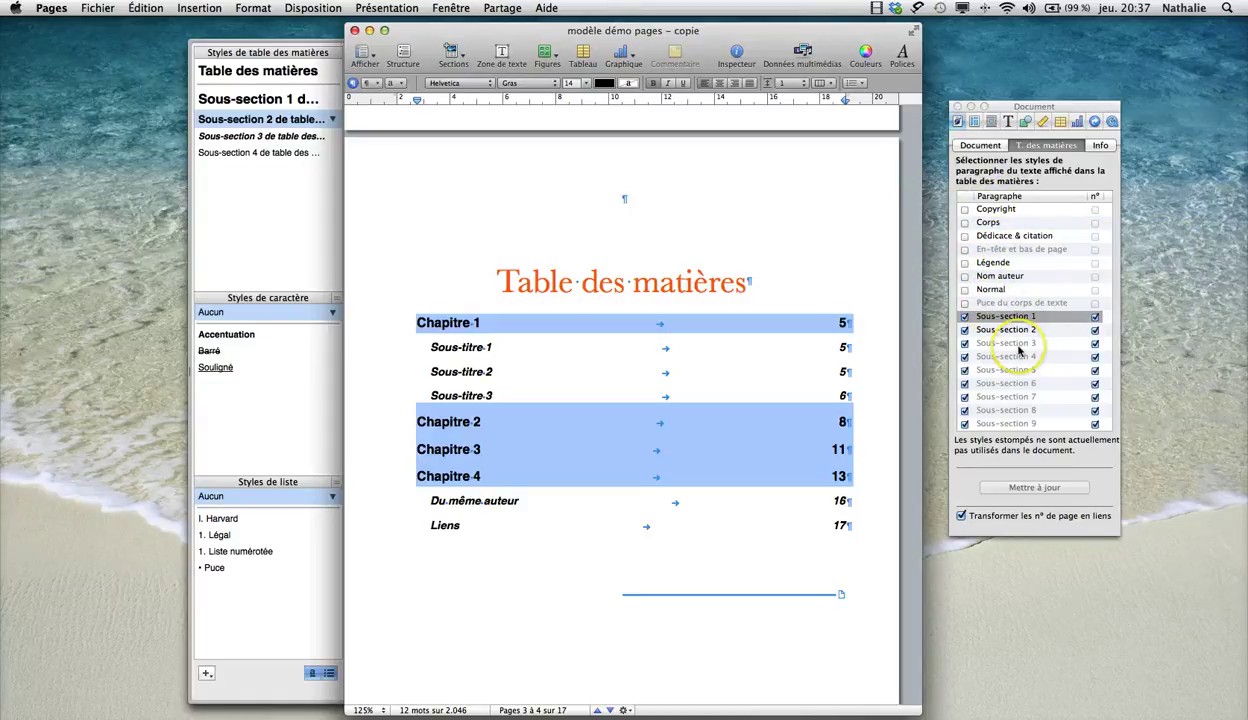
scroll(1020, 350, "down", 1)
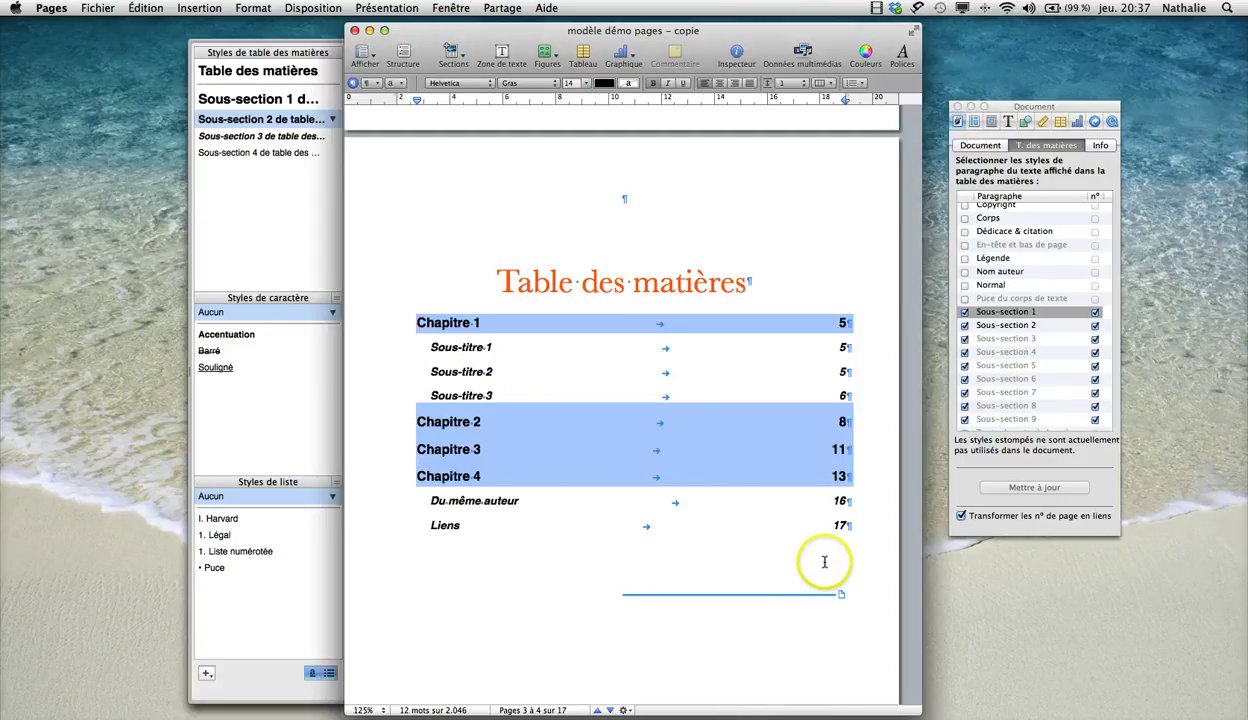
left_click(1095, 313)
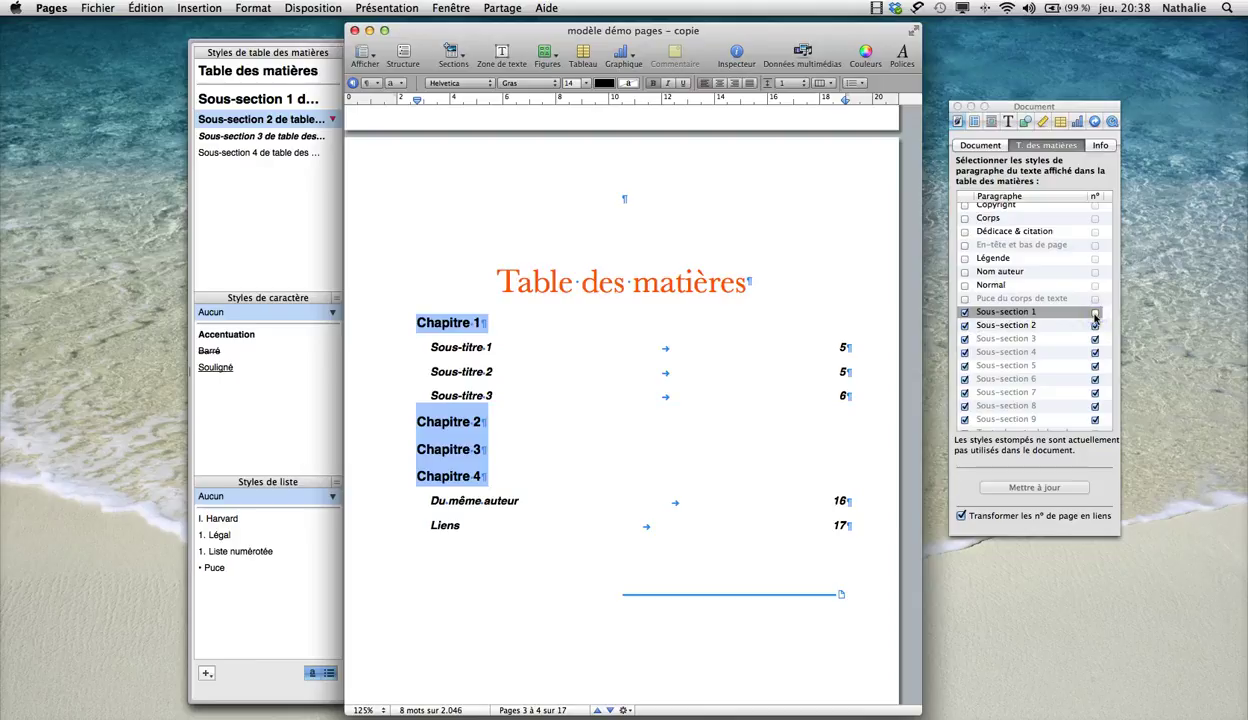
left_click(1095, 313)
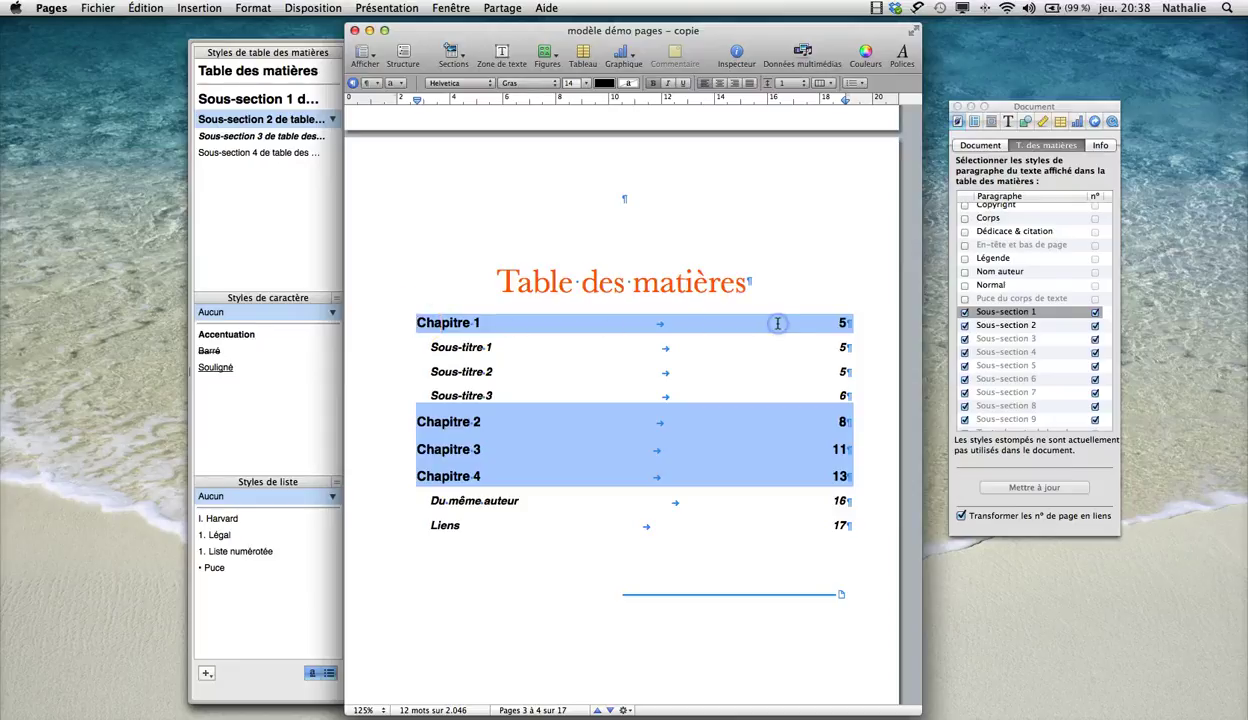
Set the font size of the table of contents' chapter entries to 18 and its sub-section entries to 16.
left_click(587, 83)
left_click(588, 158)
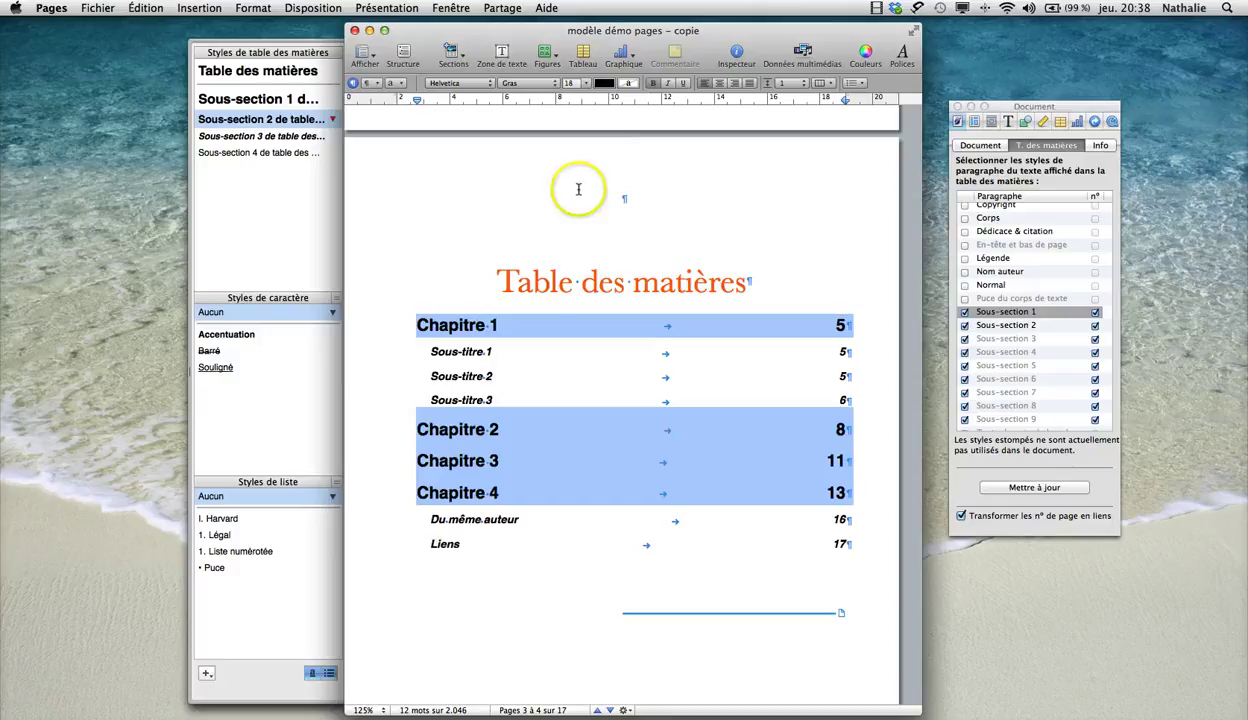
left_click(433, 352)
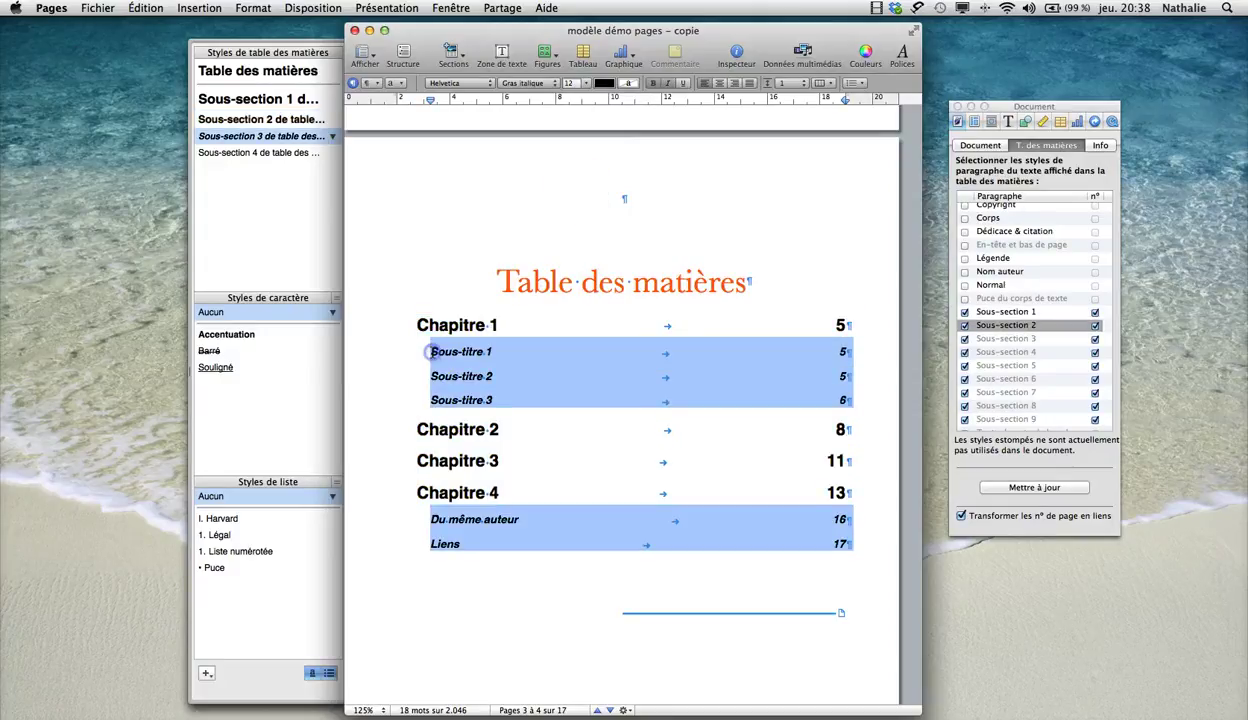
left_click(586, 83)
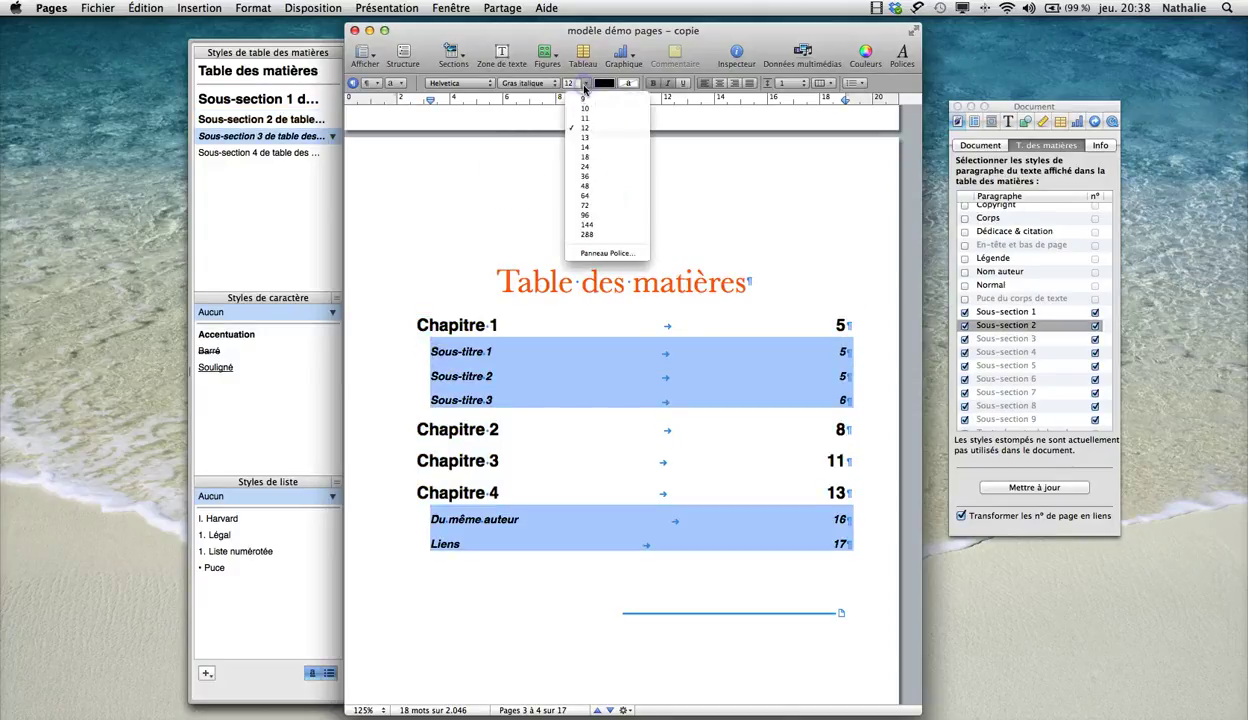
left_click(590, 148)
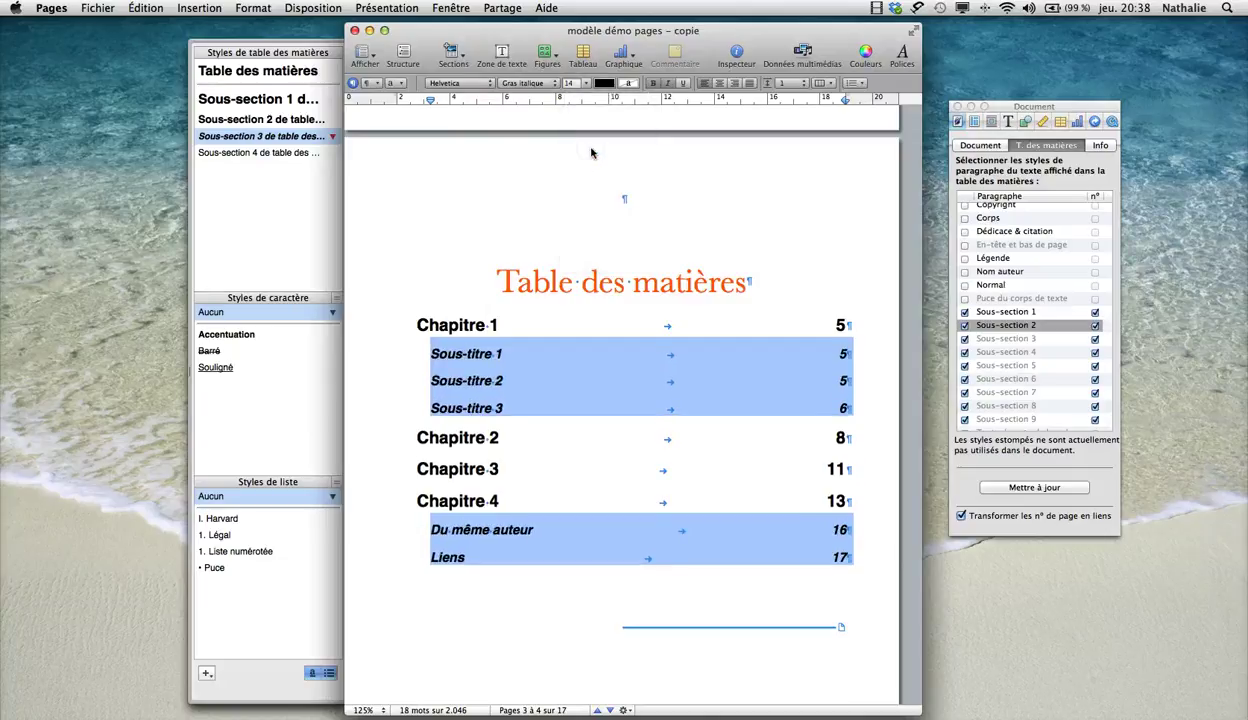
left_click(573, 84)
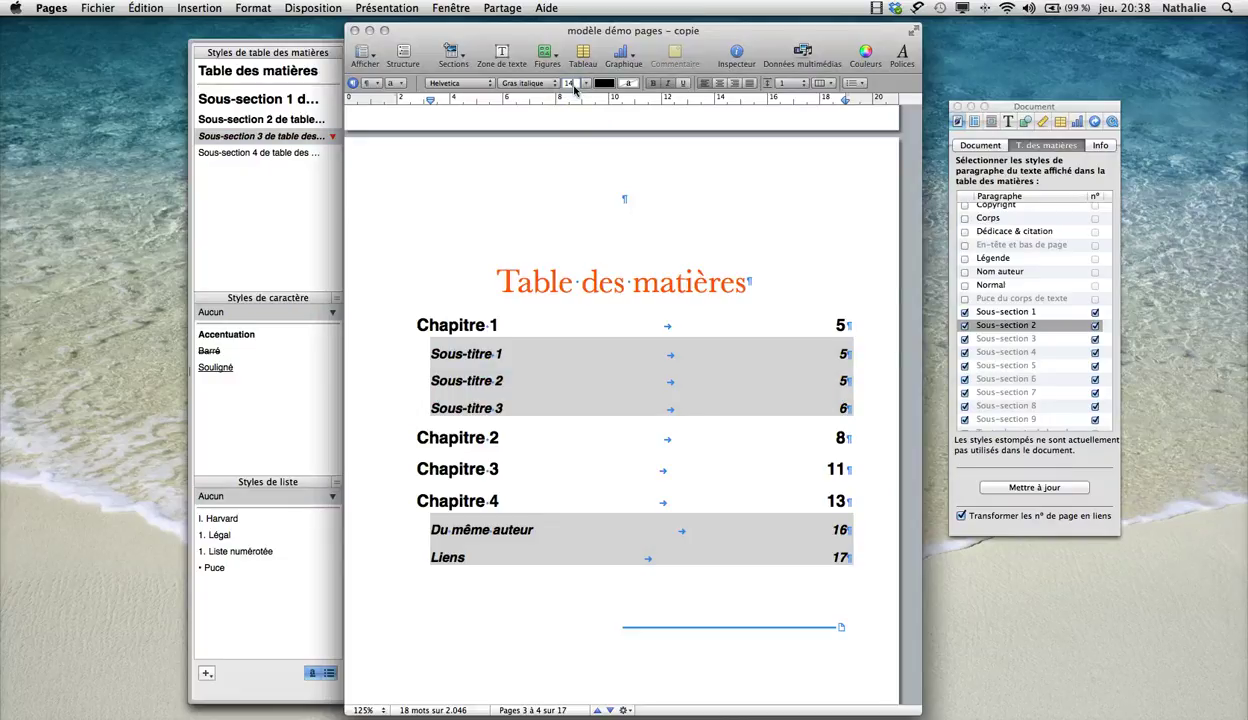
left_click(587, 84)
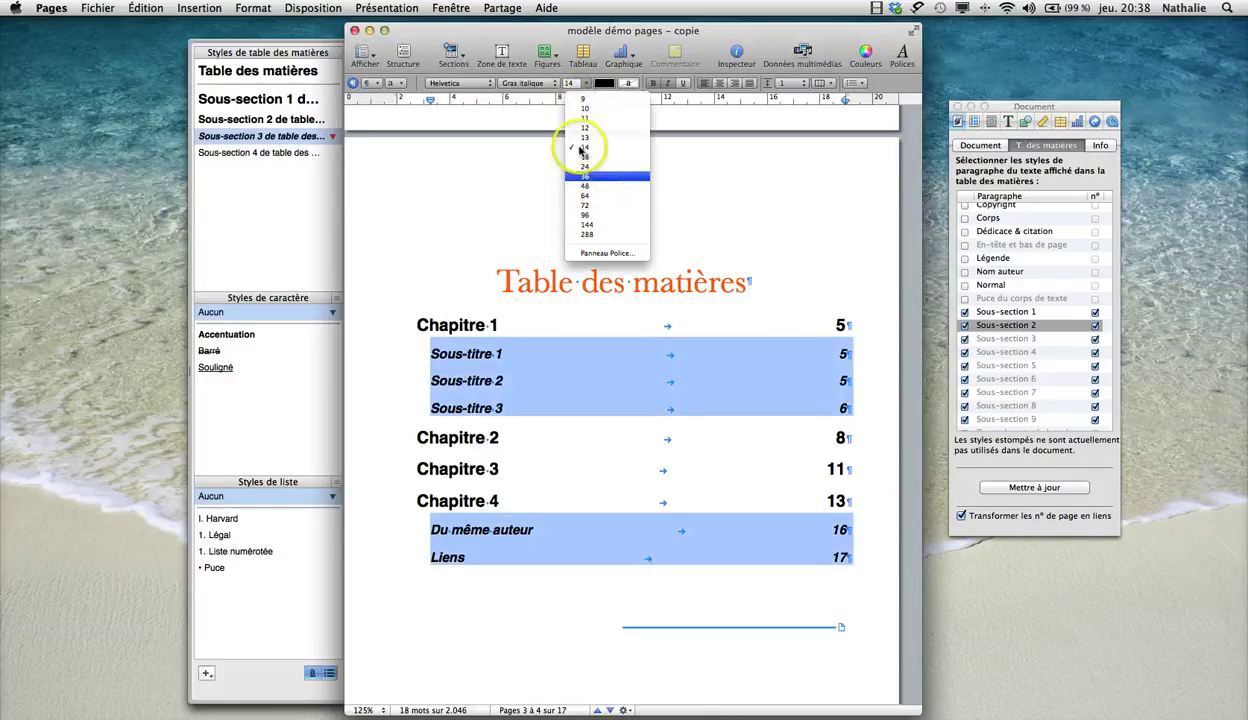
left_click(574, 83)
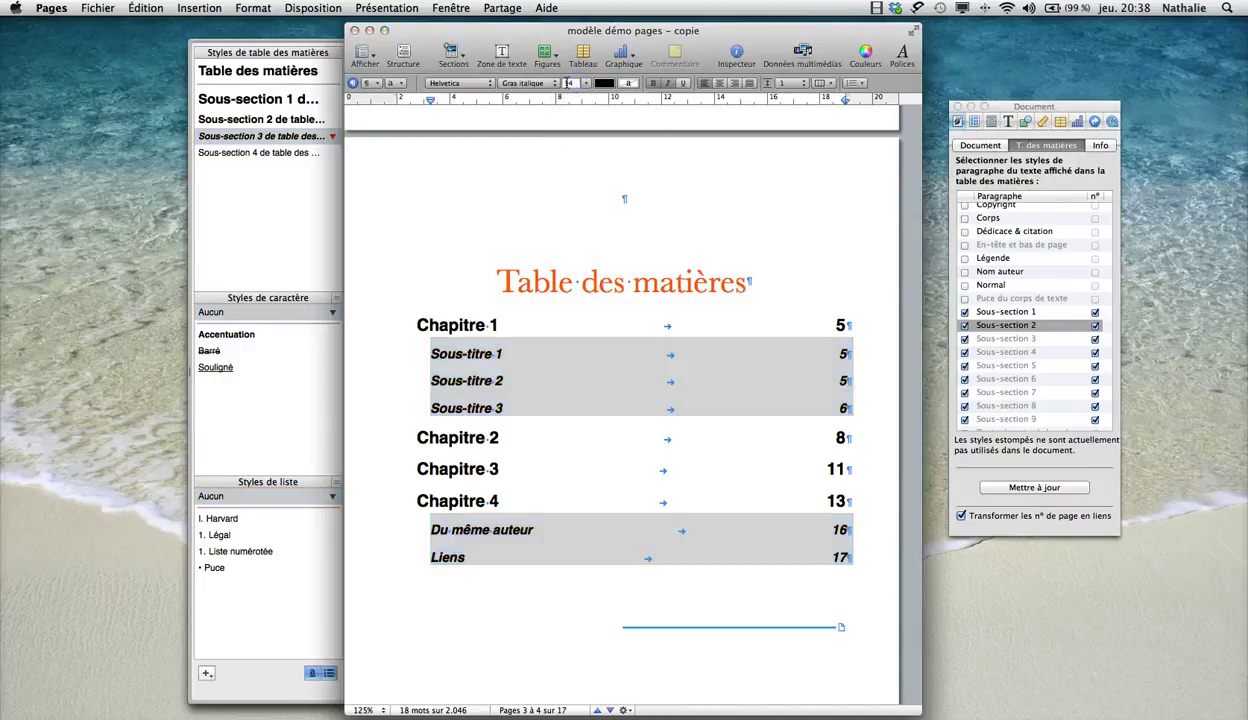
left_click(578, 80)
key("Return")
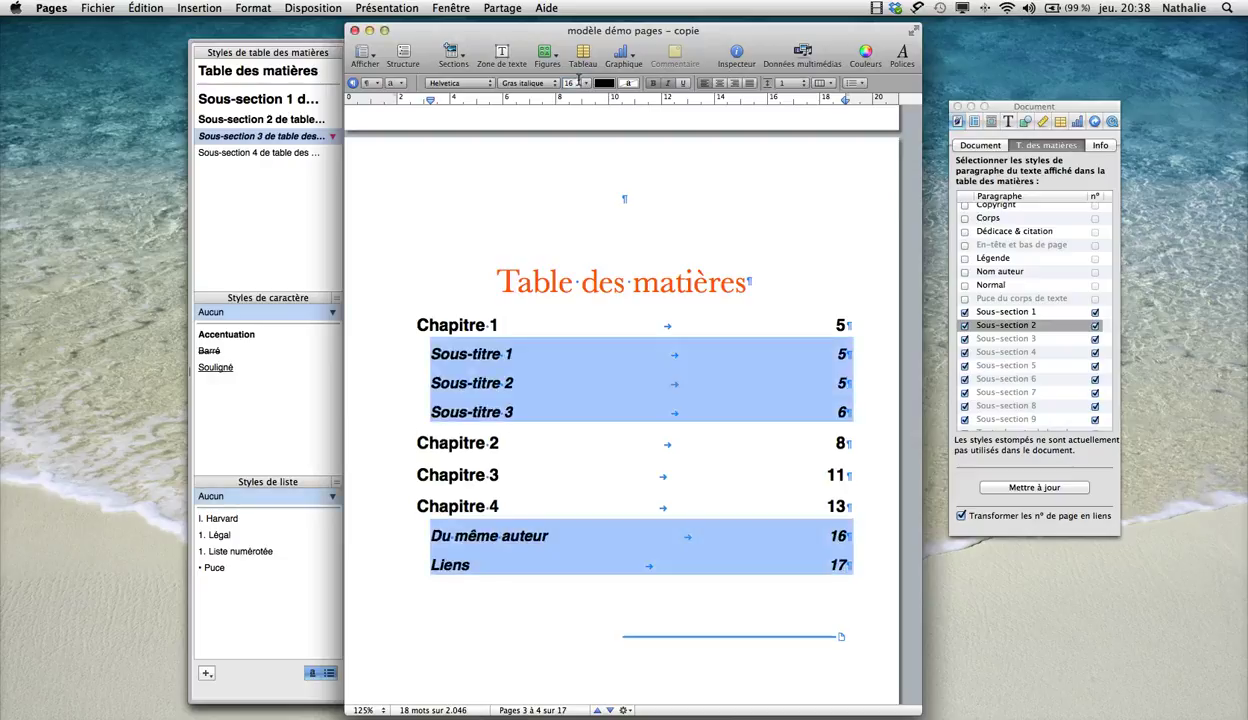
Colour all chapter and sub-section entries of the table of contents dark green with the colour wheel.
left_click(412, 318)
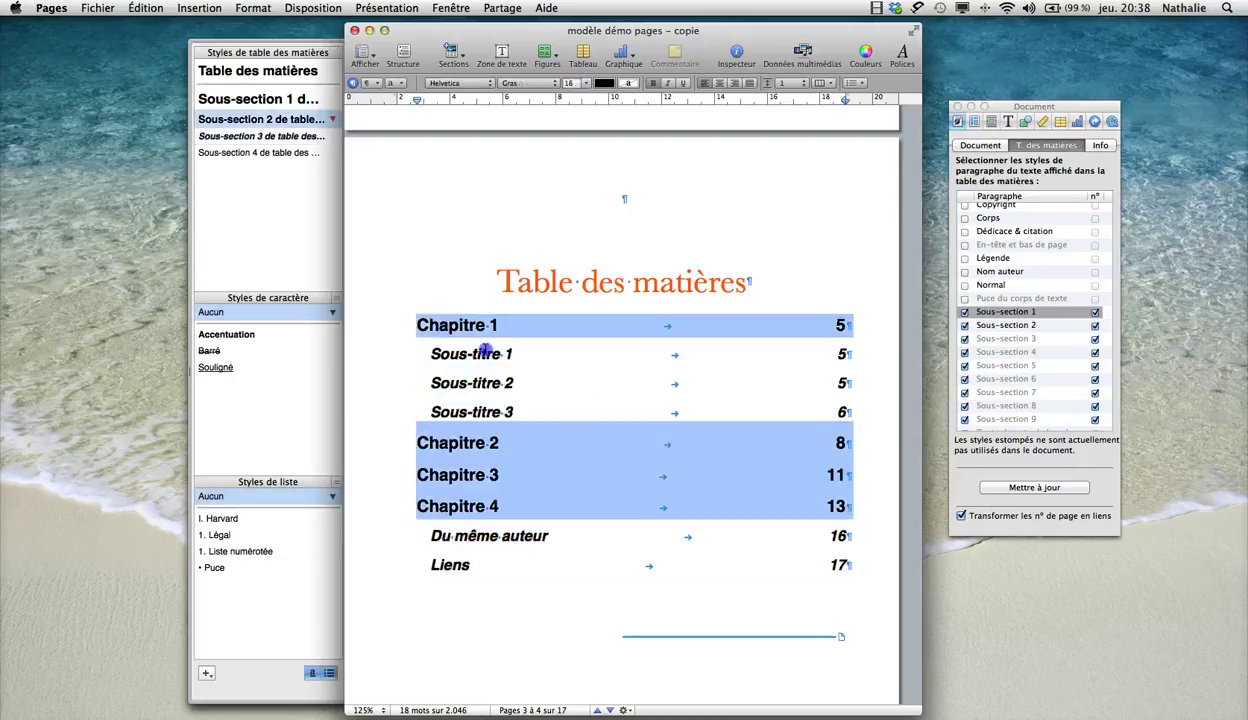
left_click(485, 352, "super")
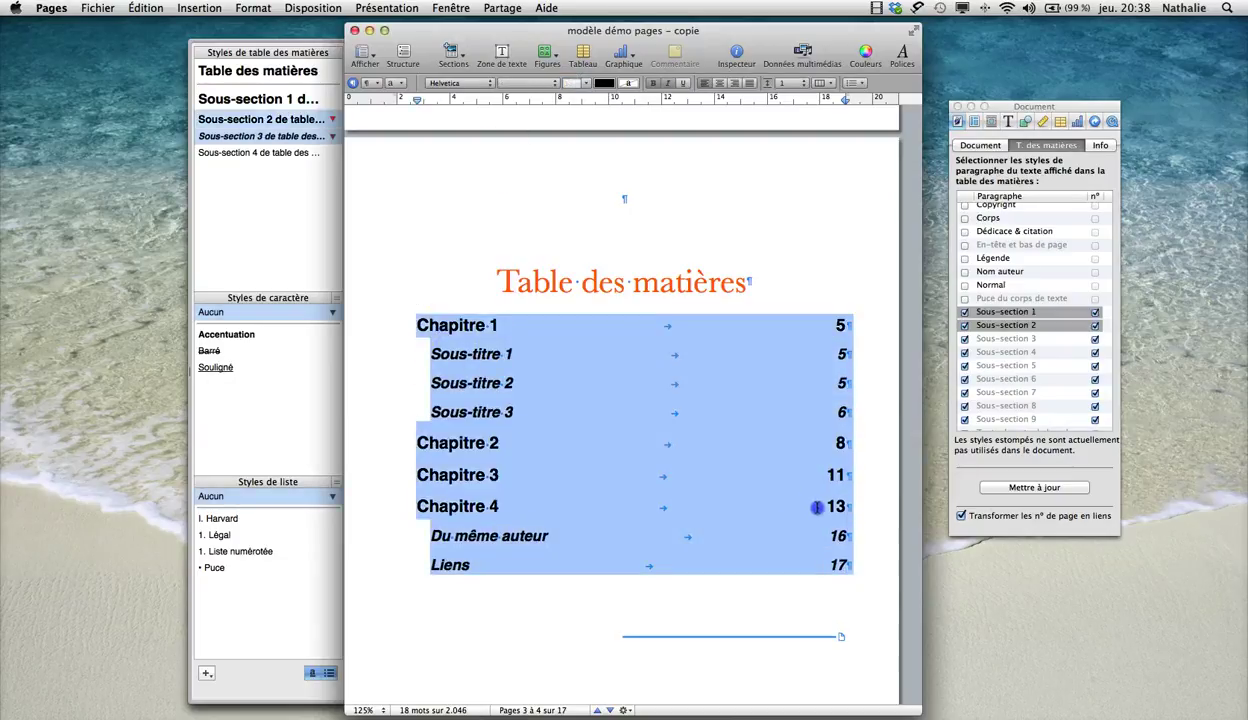
left_click(603, 84)
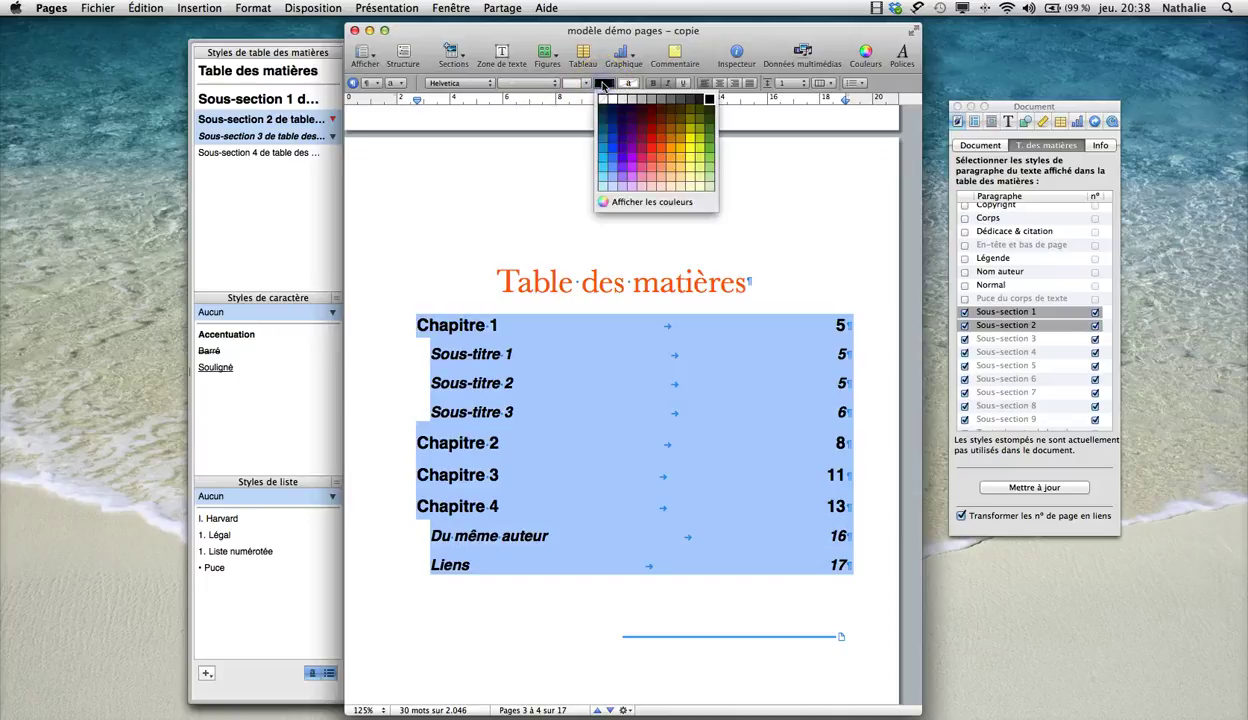
left_click(630, 204)
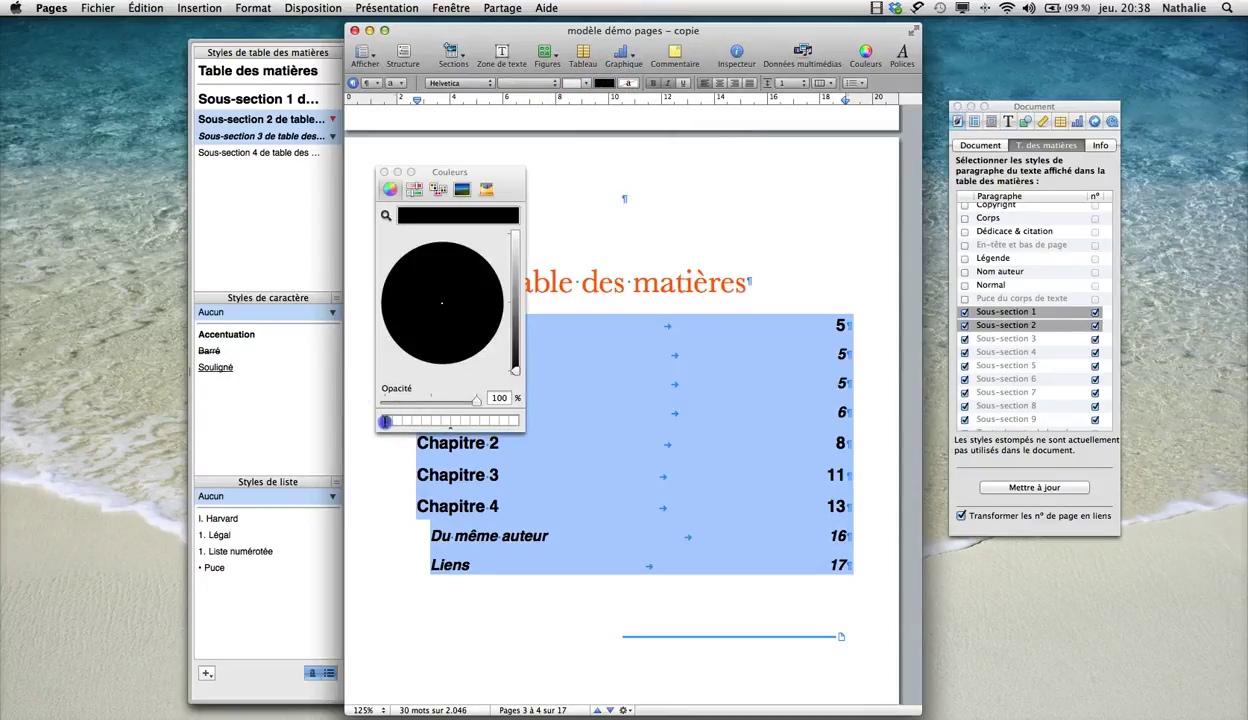
left_click(386, 420)
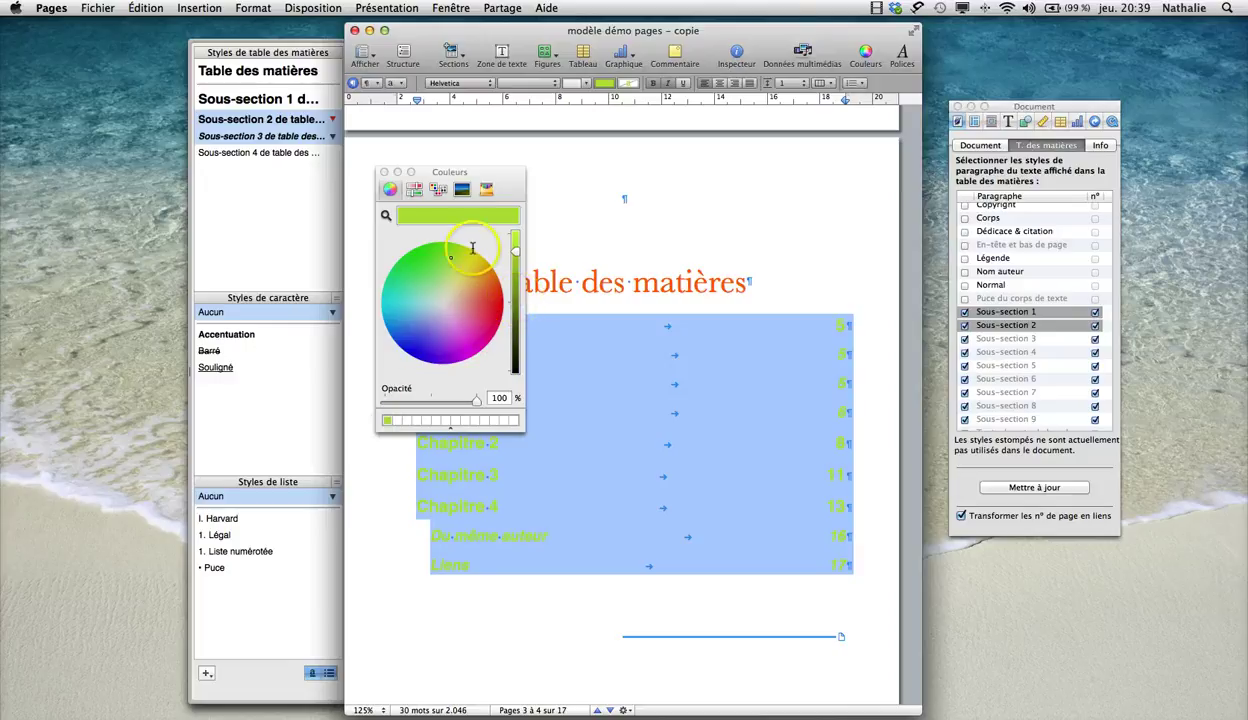
left_click(390, 189)
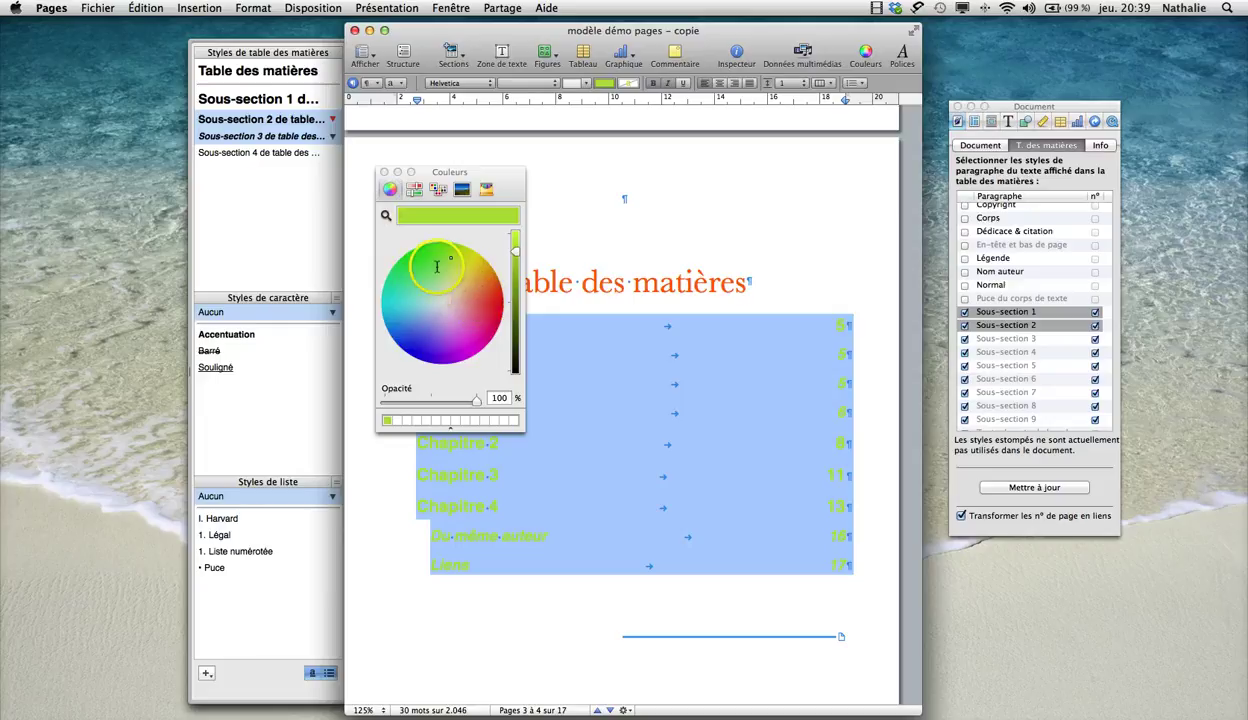
left_click(438, 271)
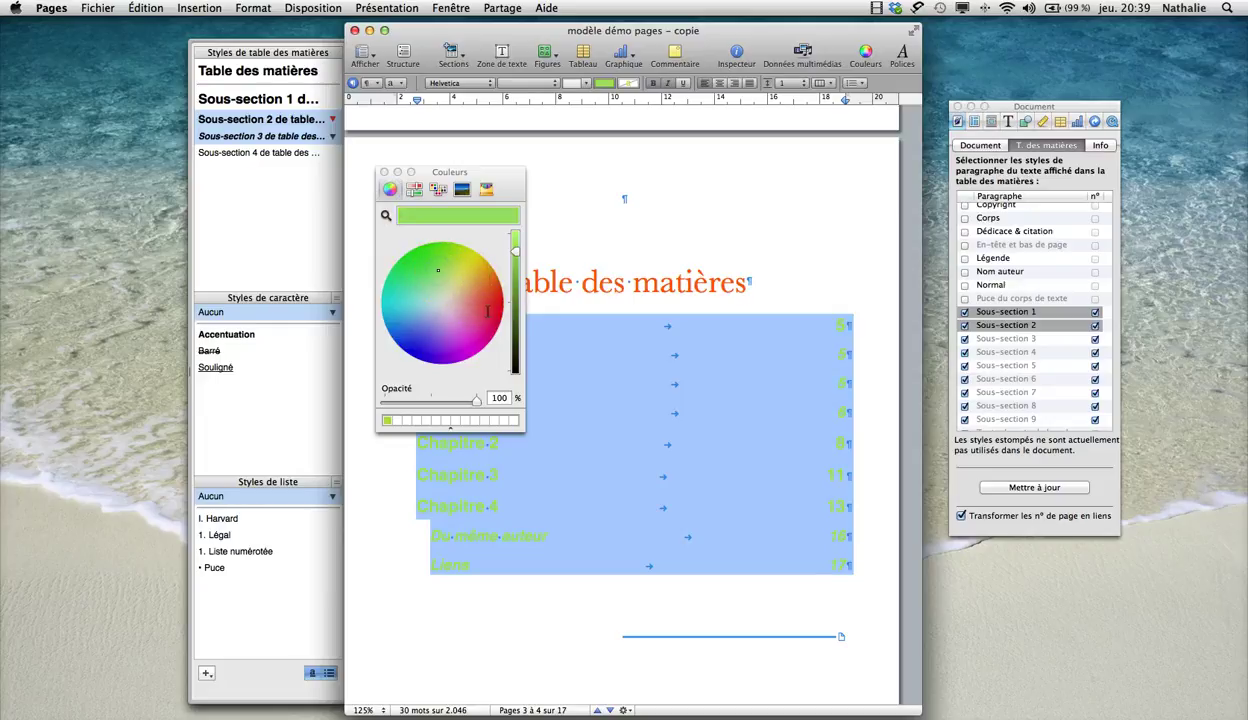
left_click_drag(512, 282, 515, 294)
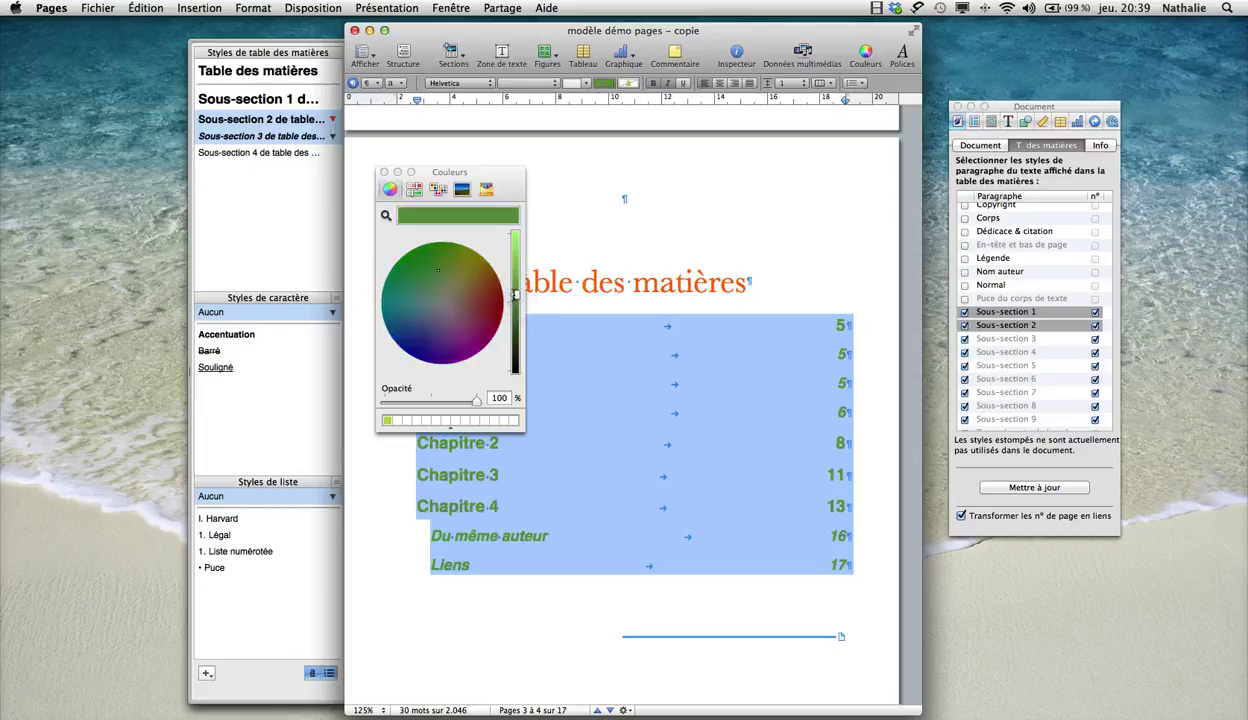
left_click(414, 269)
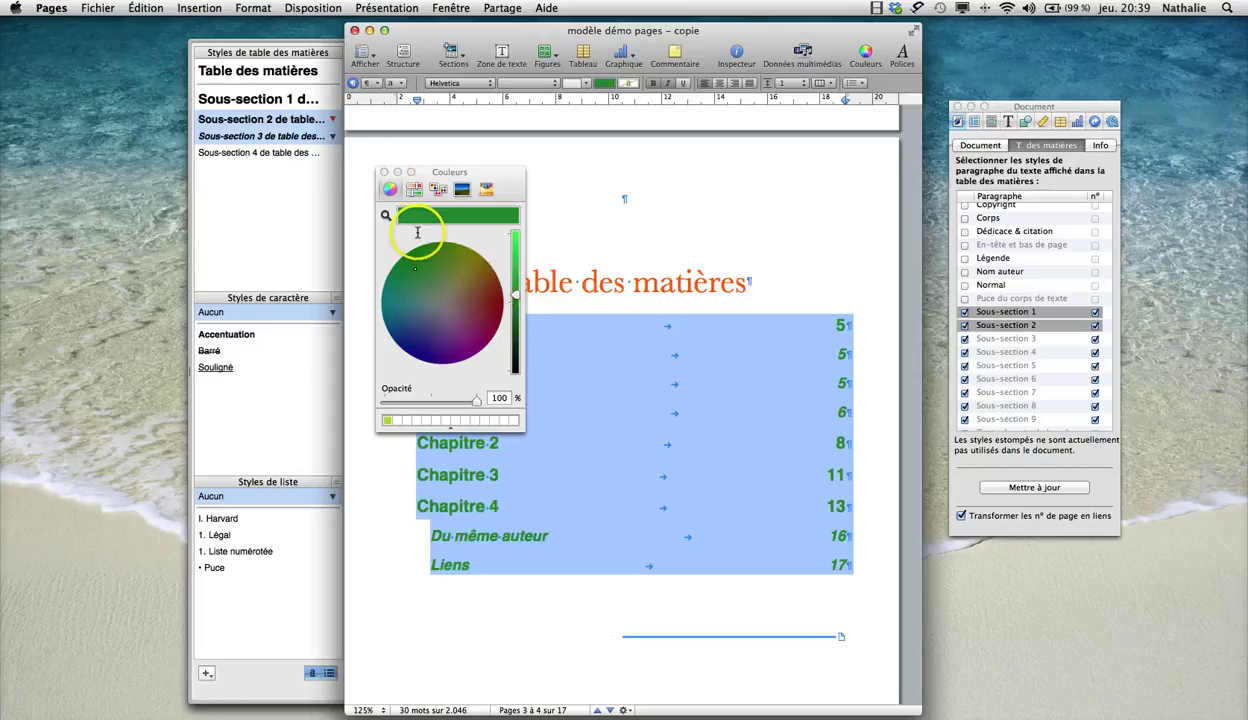
Save the dark green as a swatch in the colour picker's palette and close the picker.
mouse_move(404, 215)
left_mouse_down()
mouse_move(389, 346)
mouse_move(397, 421)
left_mouse_up()
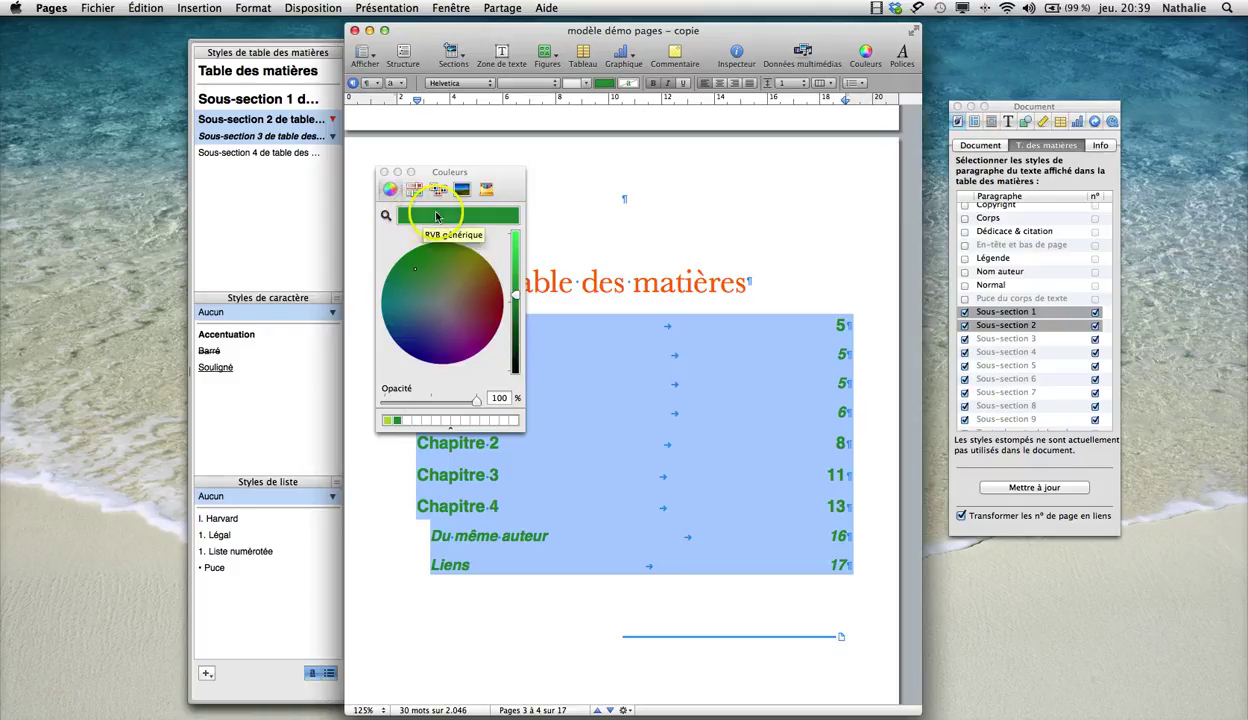
left_click(436, 216)
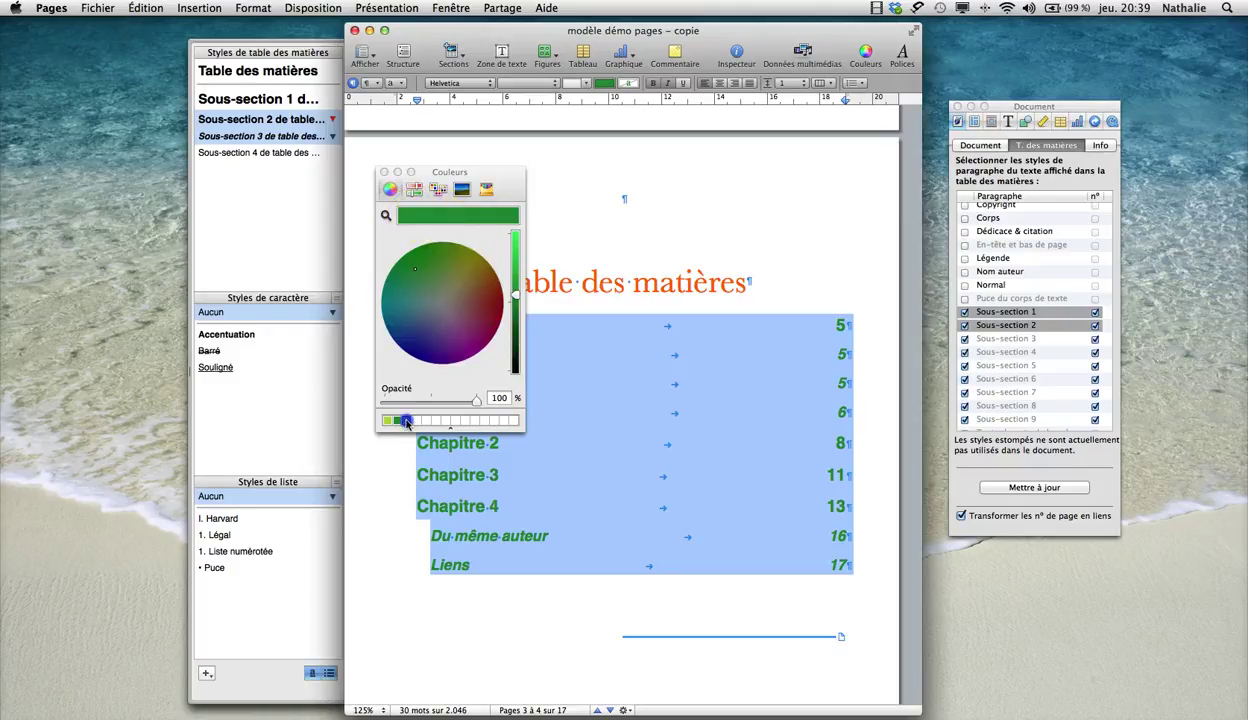
left_click_drag(416, 280, 415, 217)
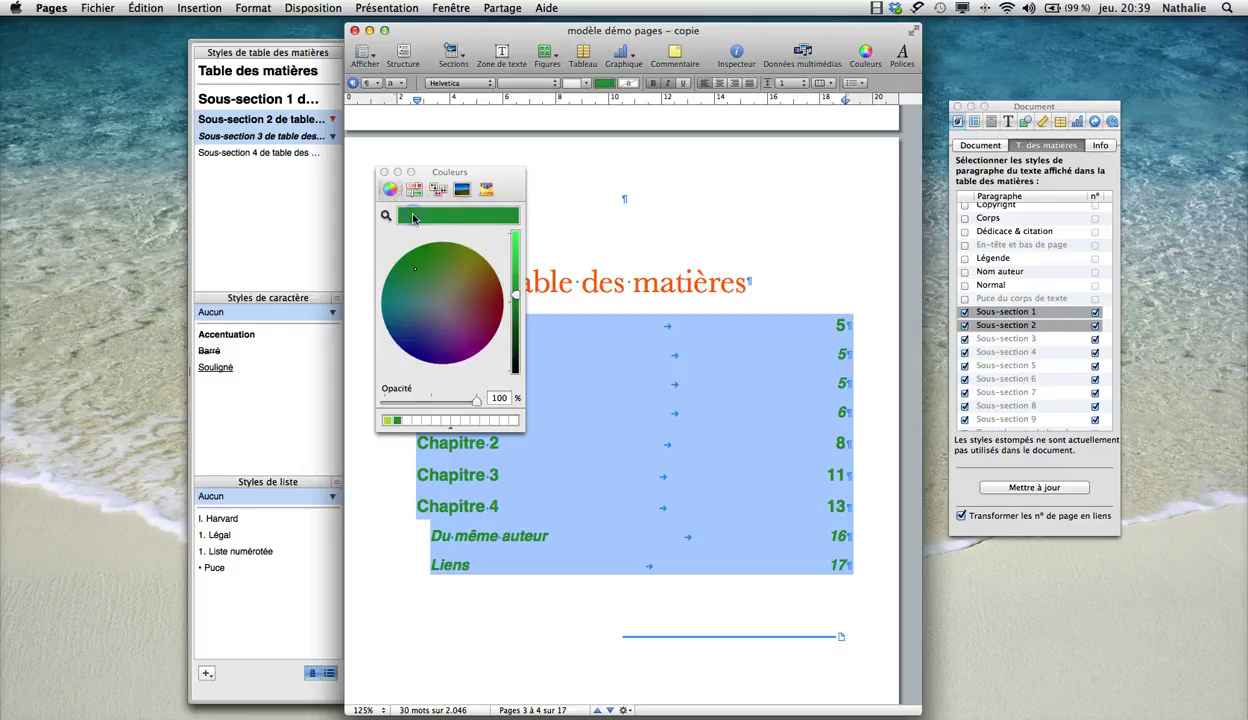
left_click(384, 172)
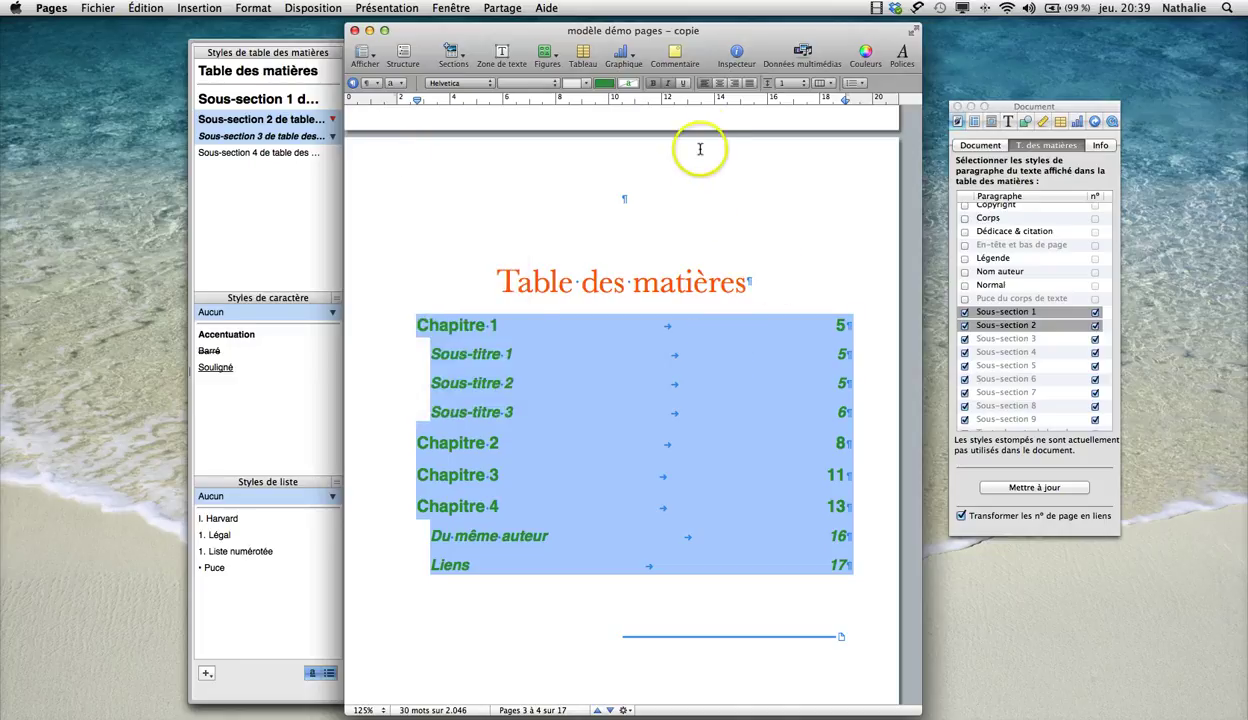
Remove bold and italic from all chapter and sub-section entries of the table of contents.
left_click(654, 84)
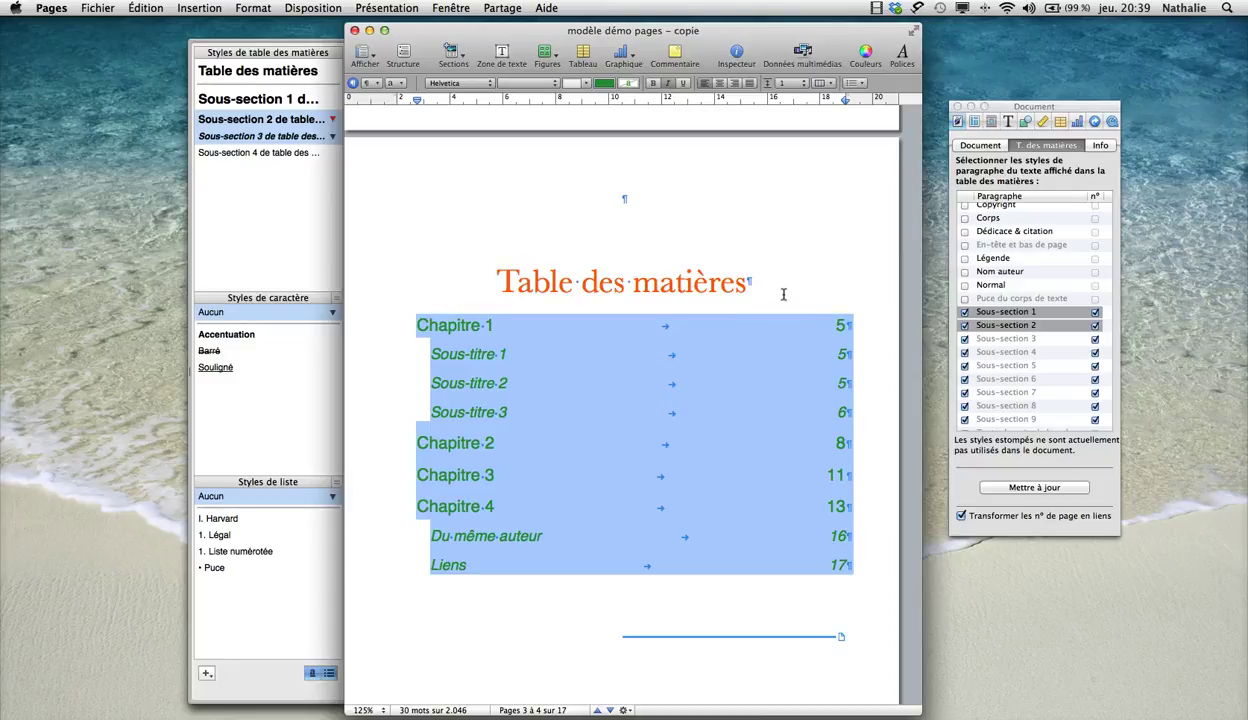
left_click(667, 84)
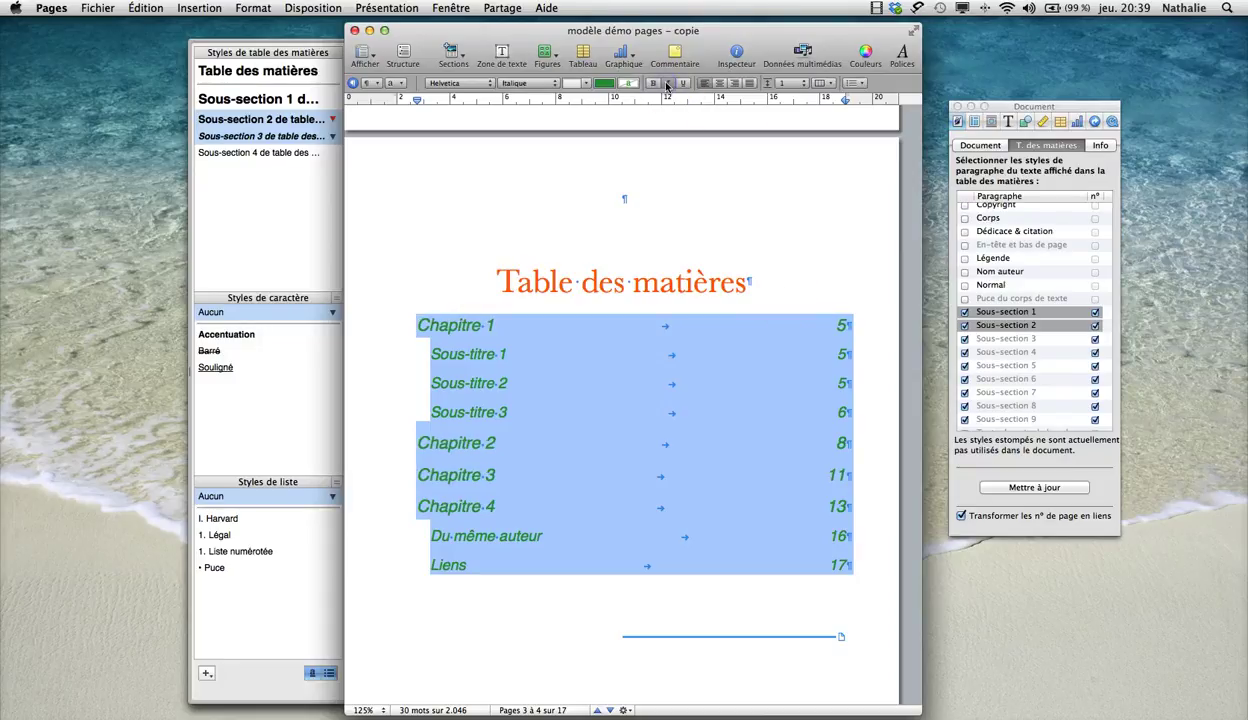
left_click(667, 84)
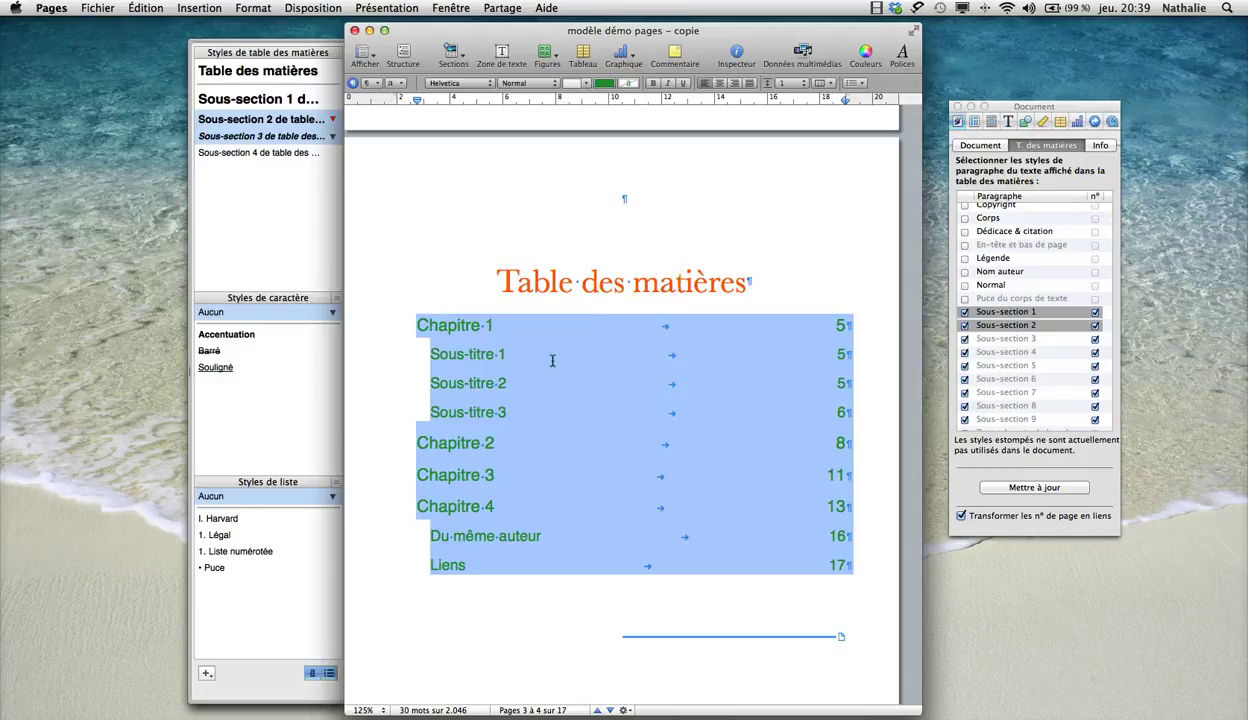
Redefine the Sous-section 2 and Sous-section 1 table of contents styles from the selection.
right_click(245, 125)
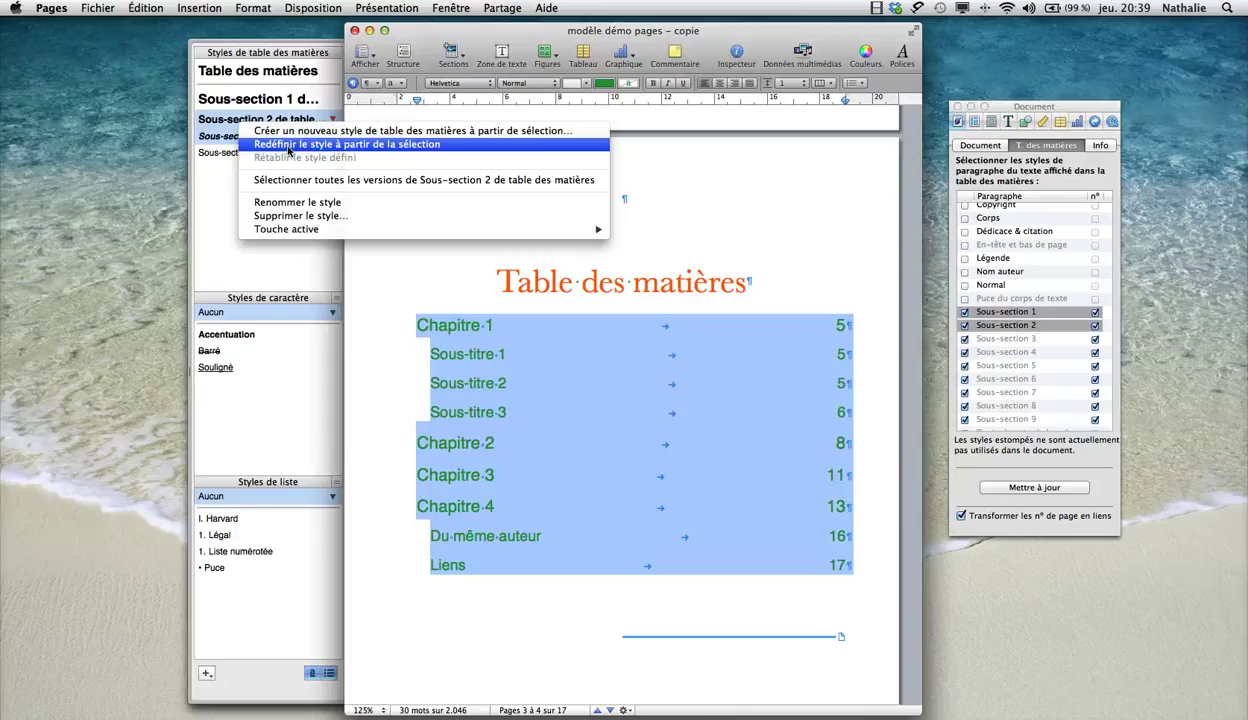
left_click(288, 147)
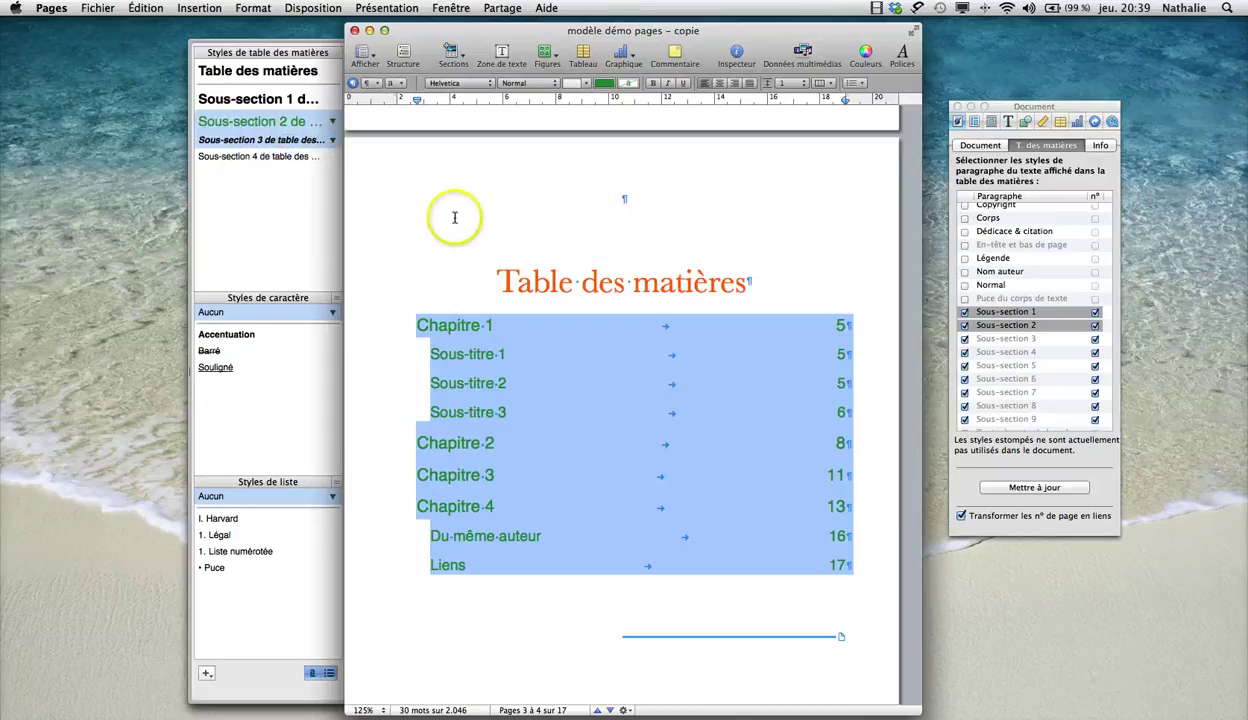
right_click(248, 96)
left_click(275, 112)
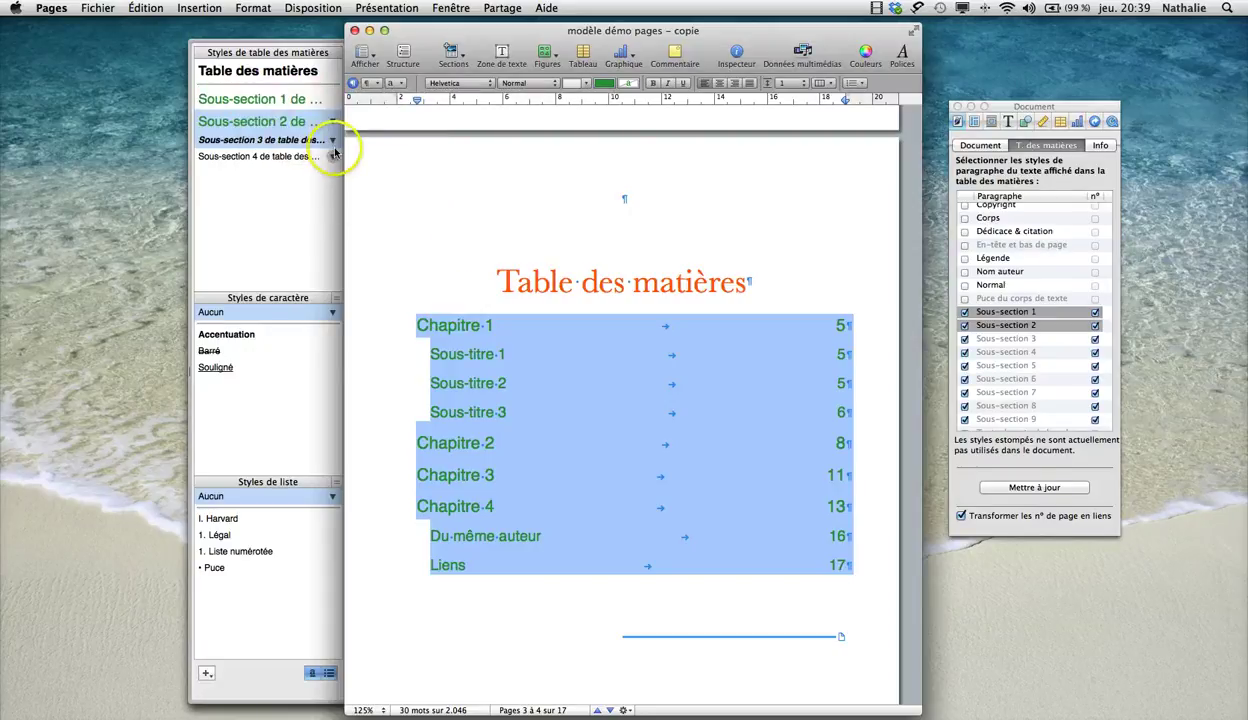
Deselect the entries and test the page-number link of Chapitre 2 in the table of contents.
left_click(530, 645)
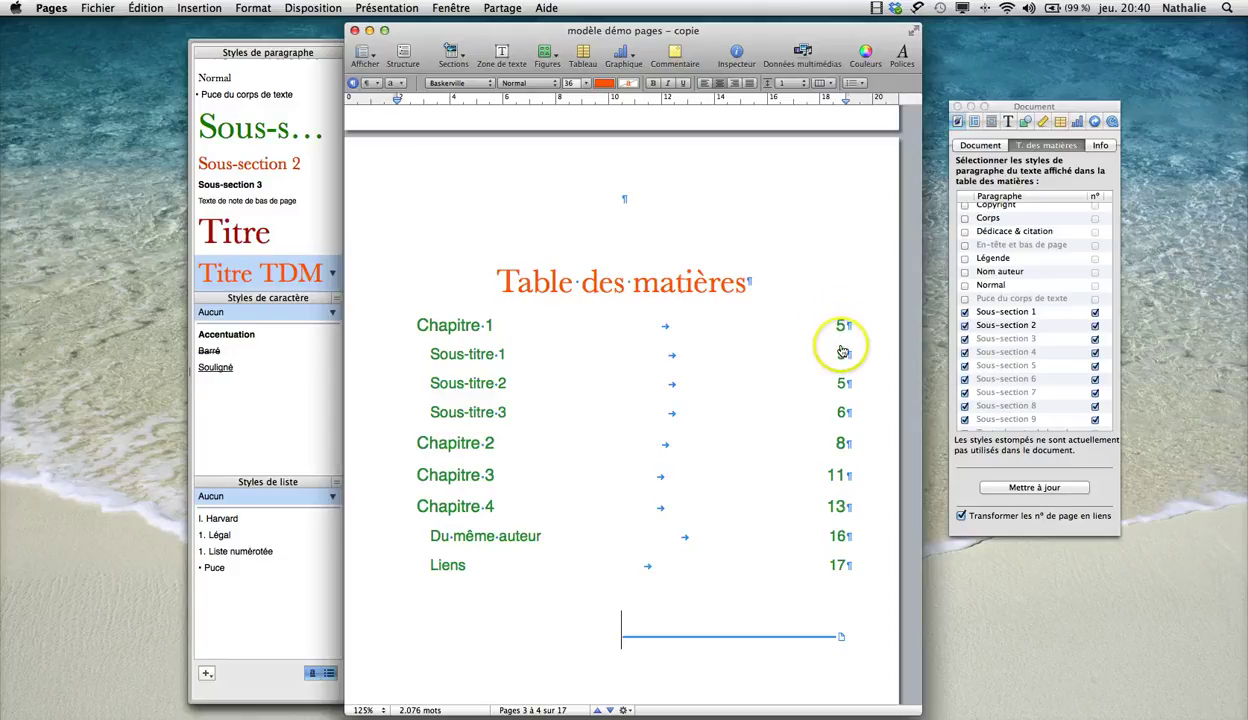
left_click(840, 443)
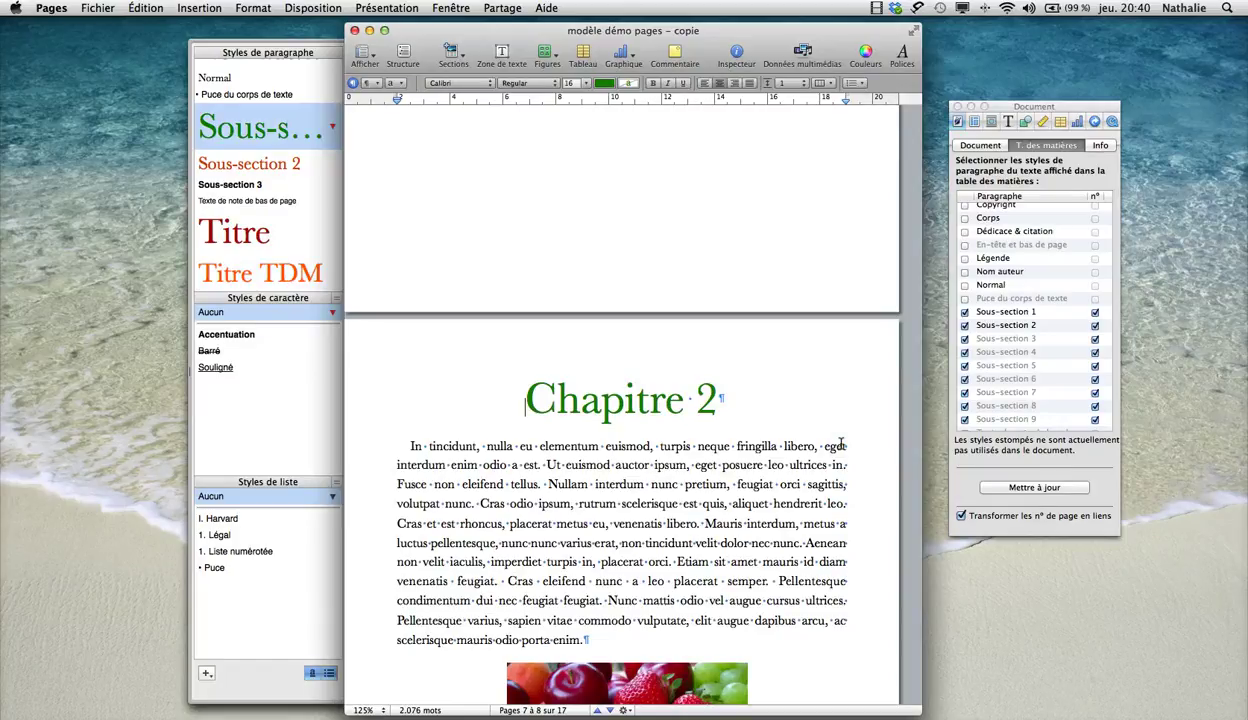
scroll(841, 443, "up", 5)
scroll(841, 443, "up", 20)
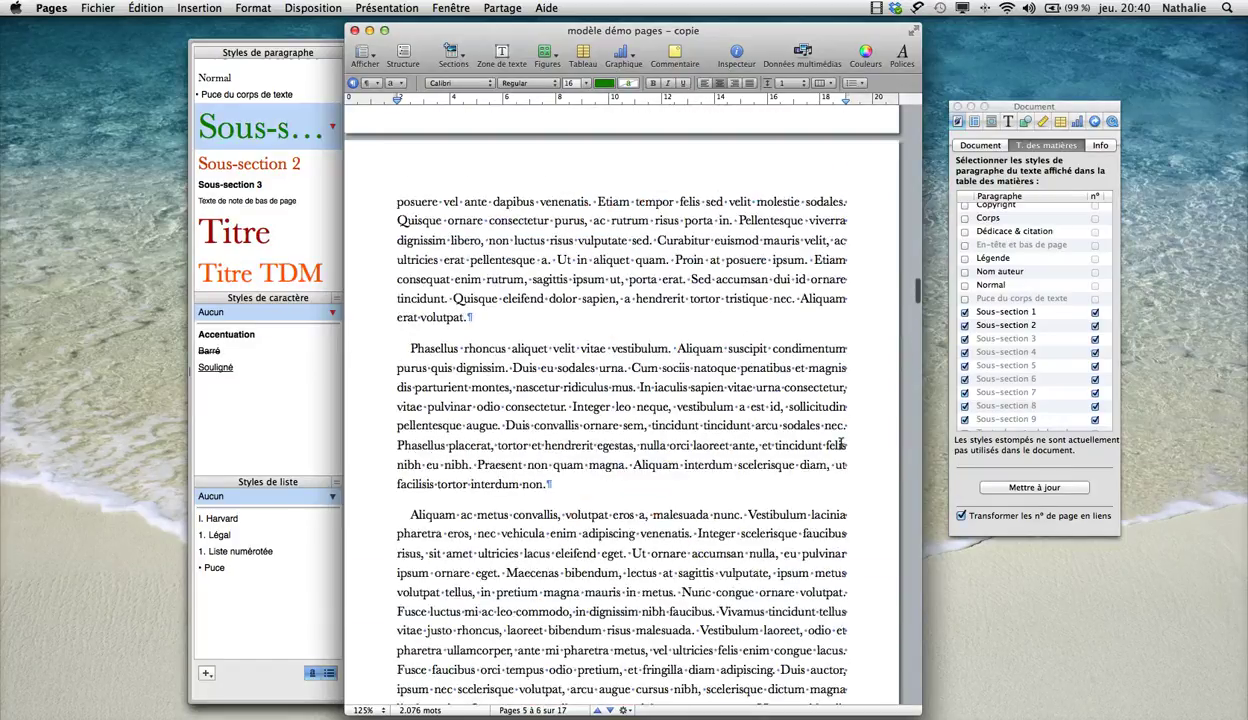
Add a dotted leader to the 16,99 cm right-aligned tab stop of all chapter entries in the table of contents.
scroll(841, 443, "down", 4)
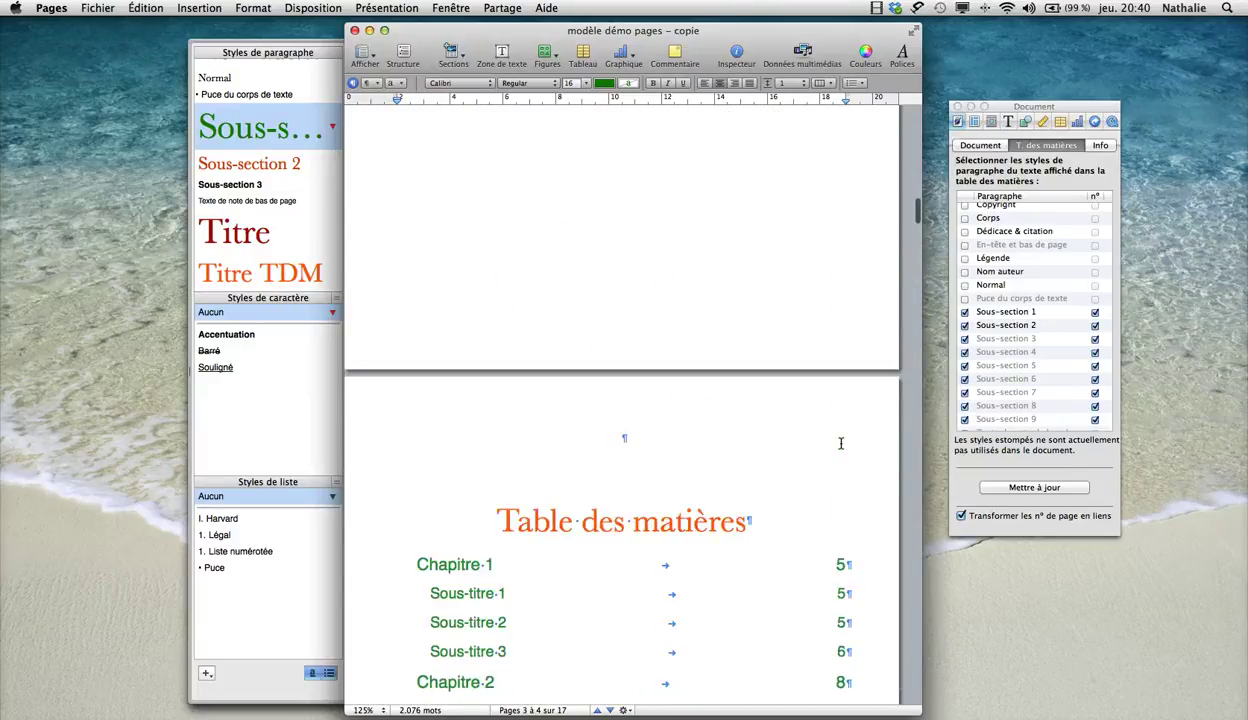
left_click(449, 383)
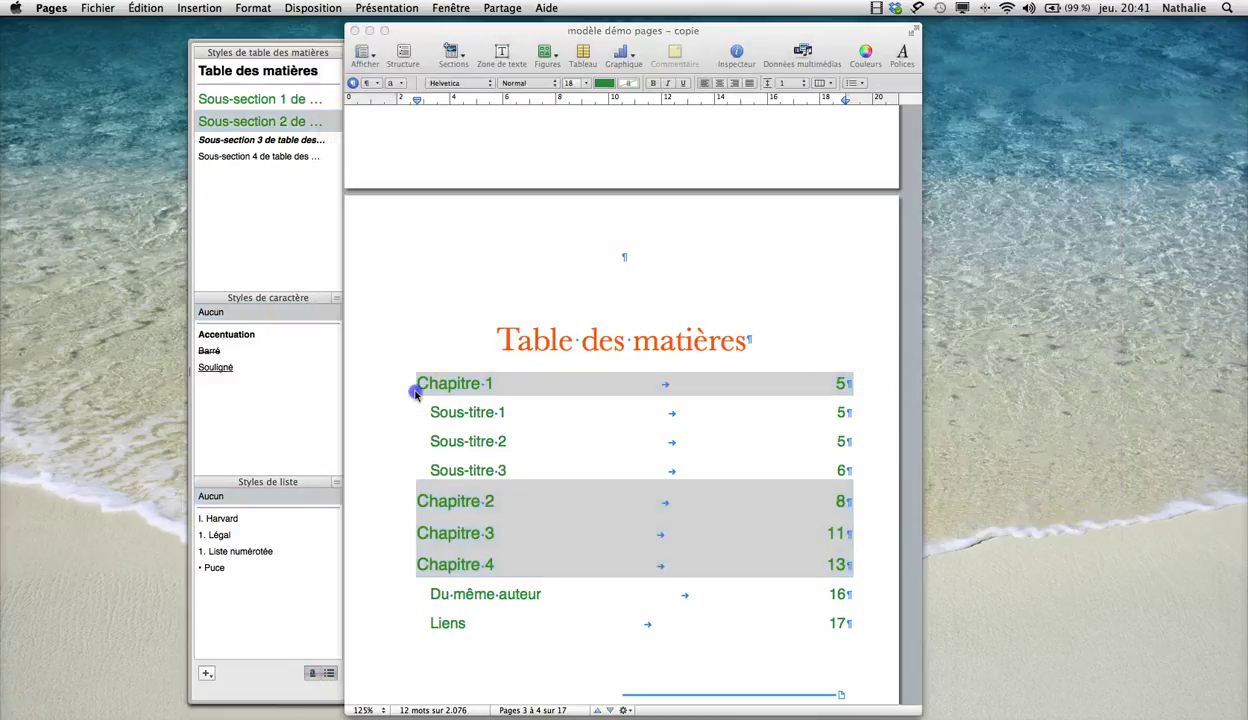
left_click_drag(415, 393, 729, 389)
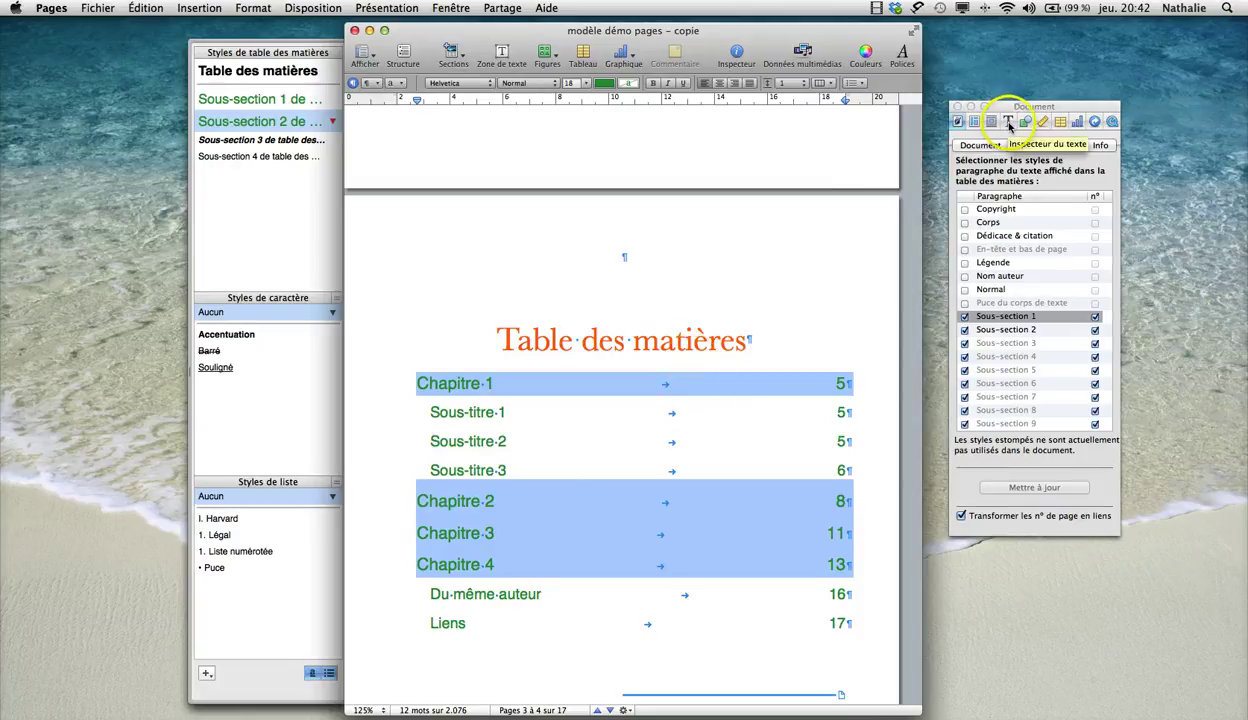
left_click(1009, 122)
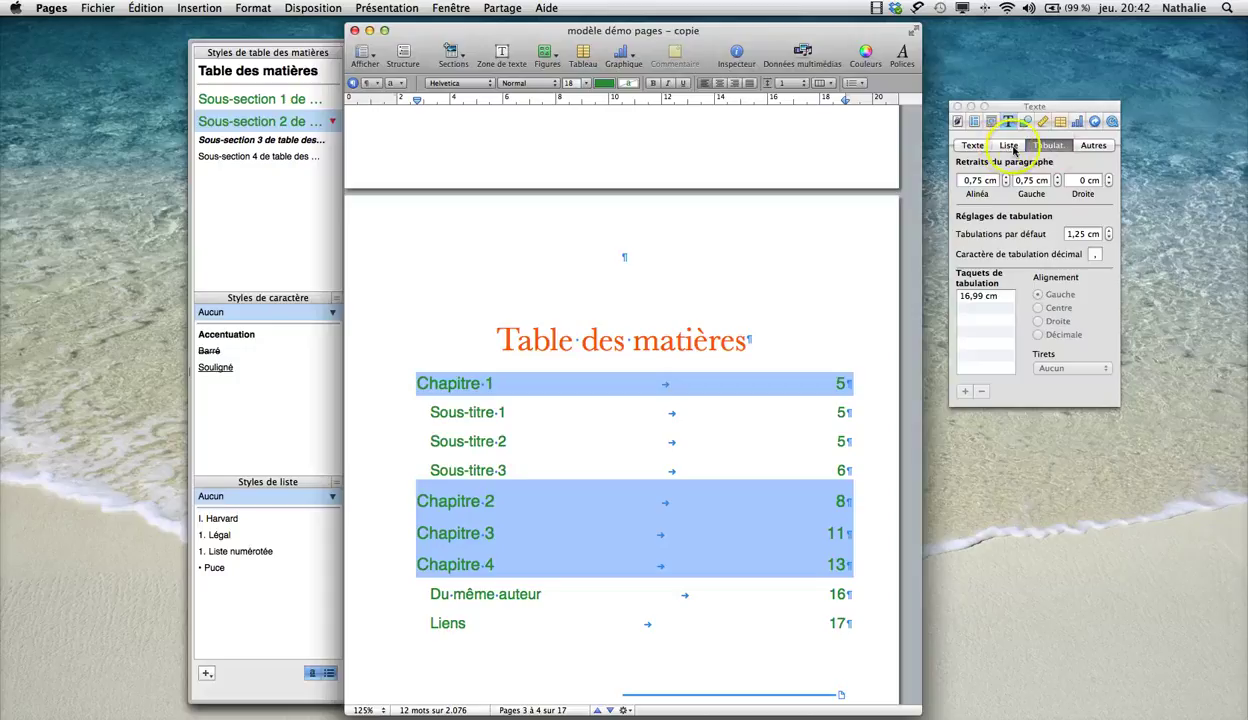
left_click(985, 297)
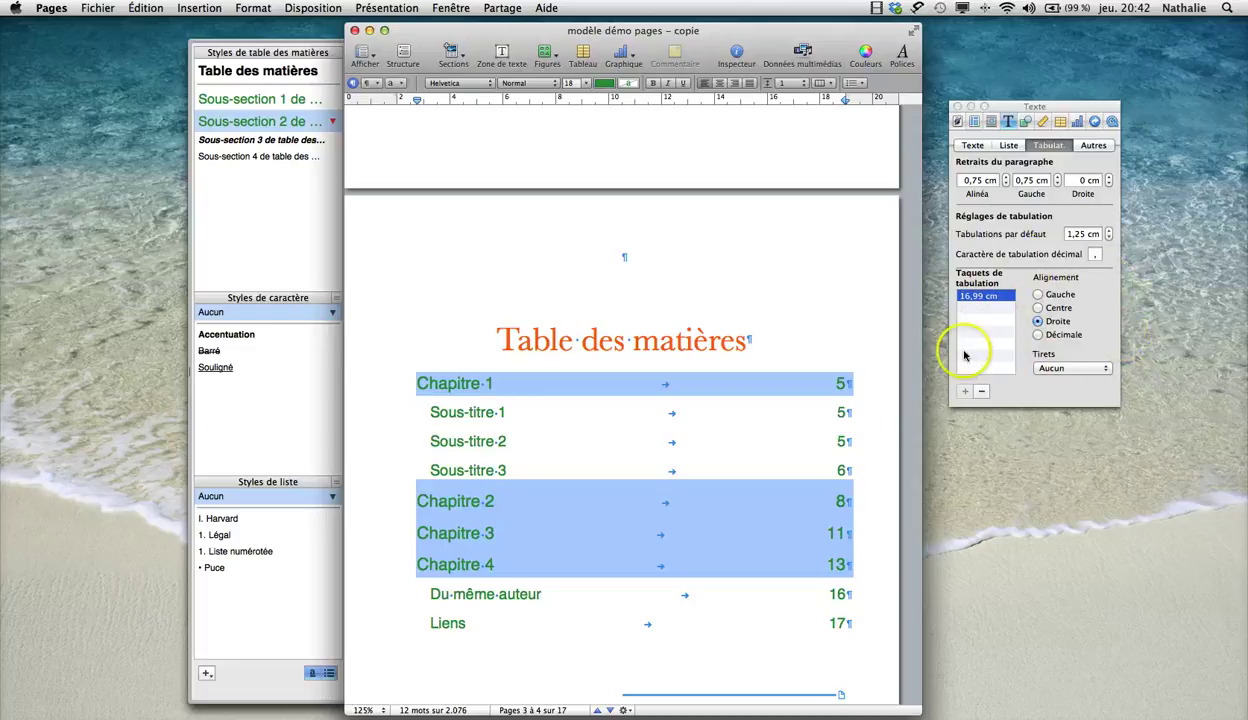
left_click(1047, 370)
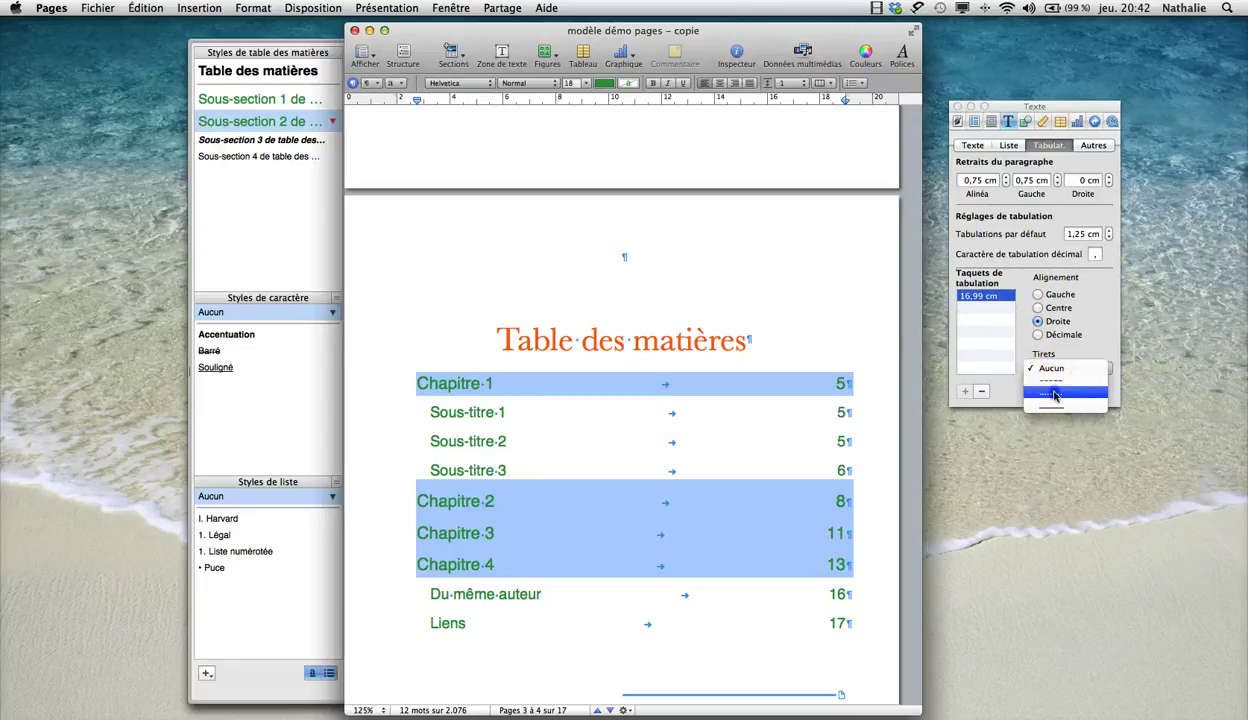
left_click(1054, 395)
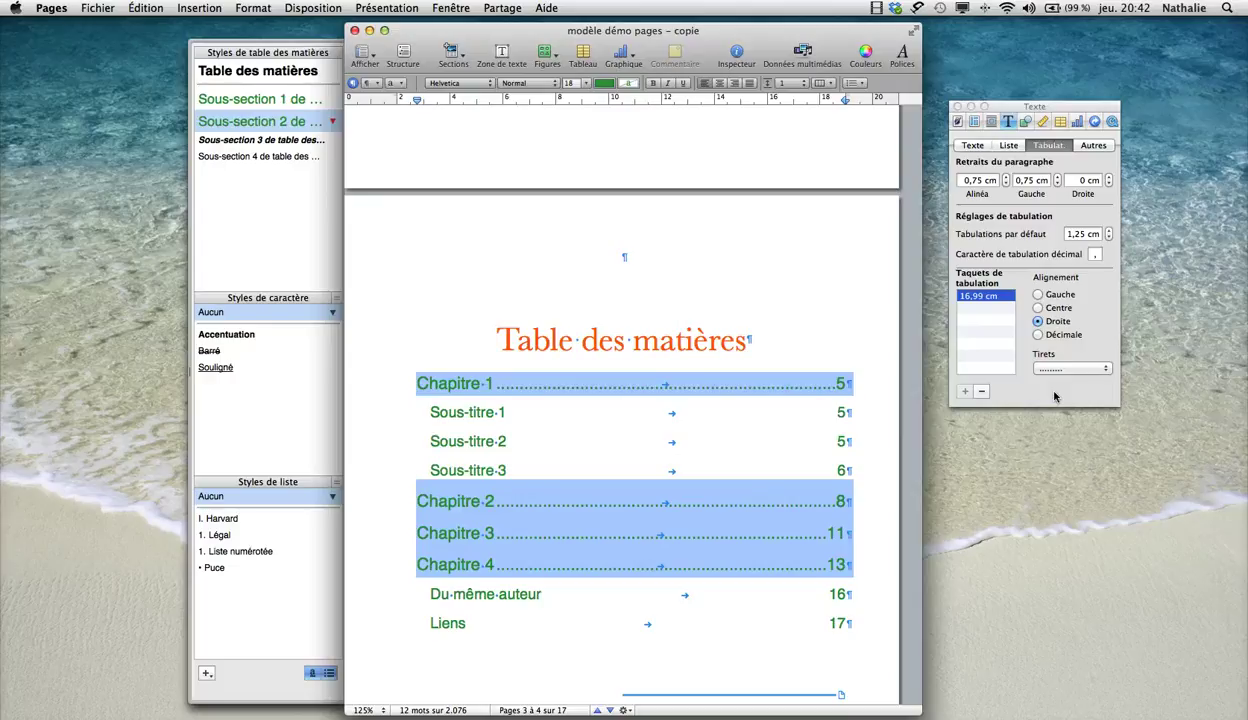